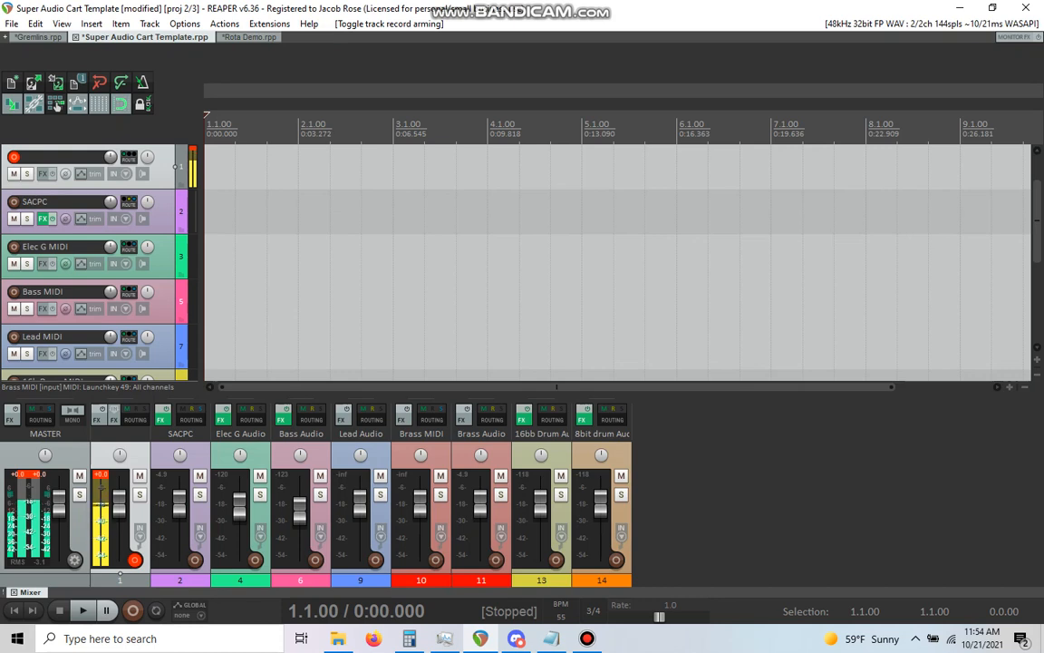
Step: Inspect the Super Audio Cart PC instruments loaded in Kontakt on the SACPC track
{"action": "left_click", "coordinate": [175, 211]}
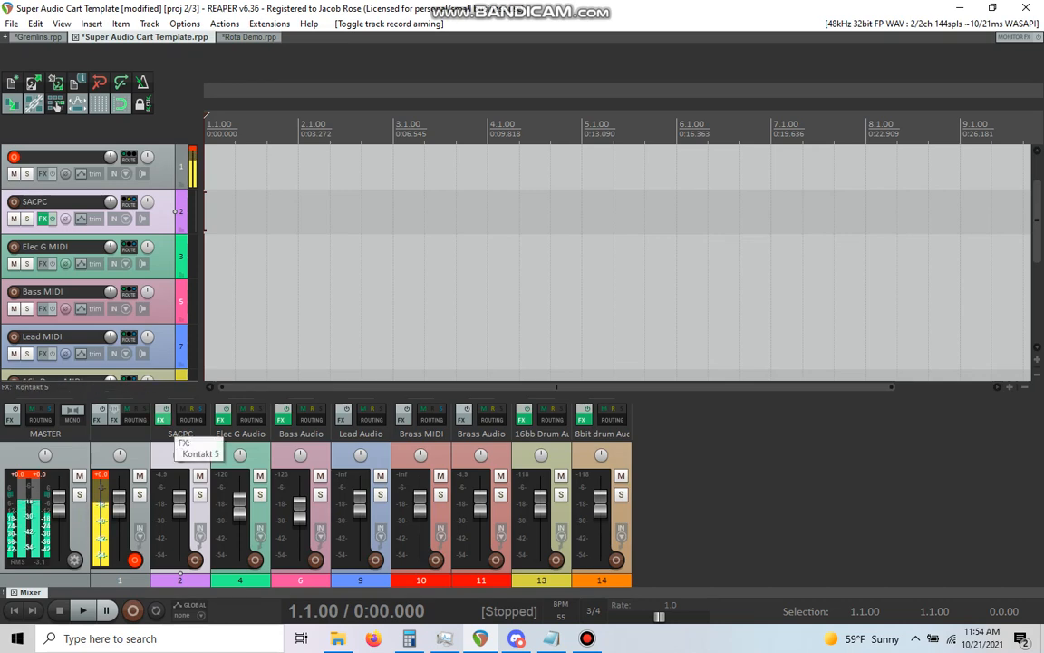
{"action": "left_click", "coordinate": [161, 419]}
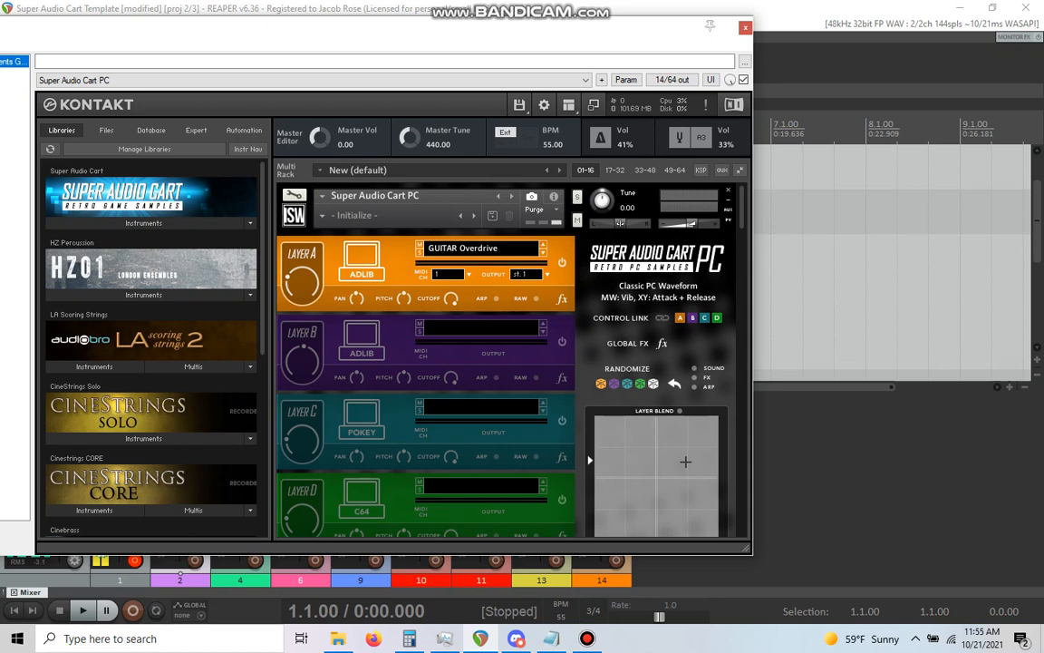
{"action": "scroll", "coordinate": [505, 359], "scroll_direction": "down", "scroll_amount": 18}
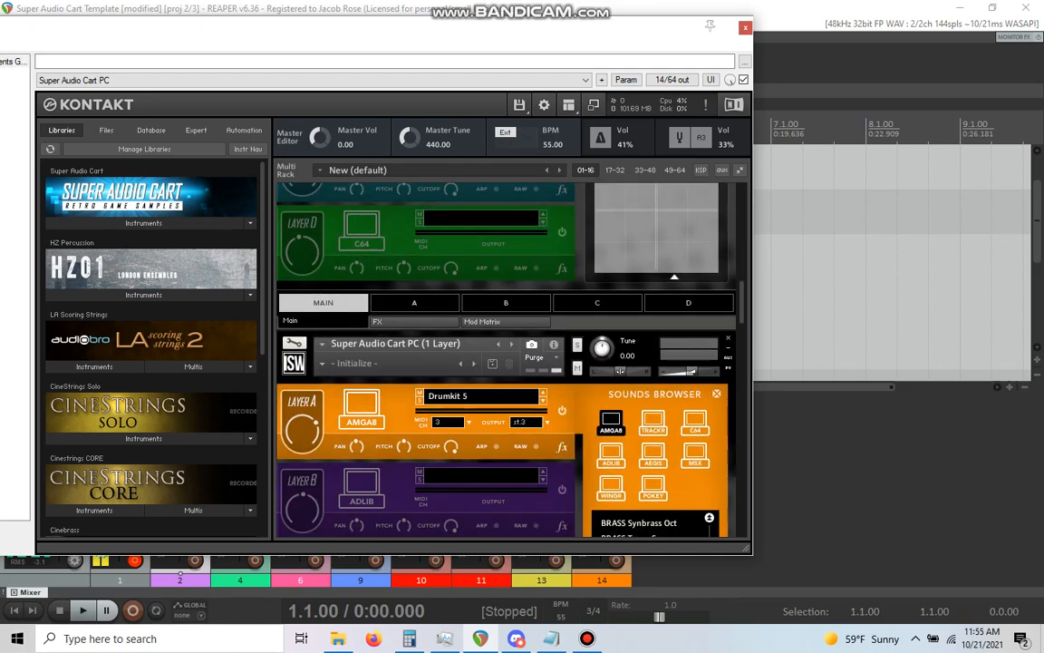
{"action": "scroll", "coordinate": [506, 359], "scroll_direction": "up", "scroll_amount": 18}
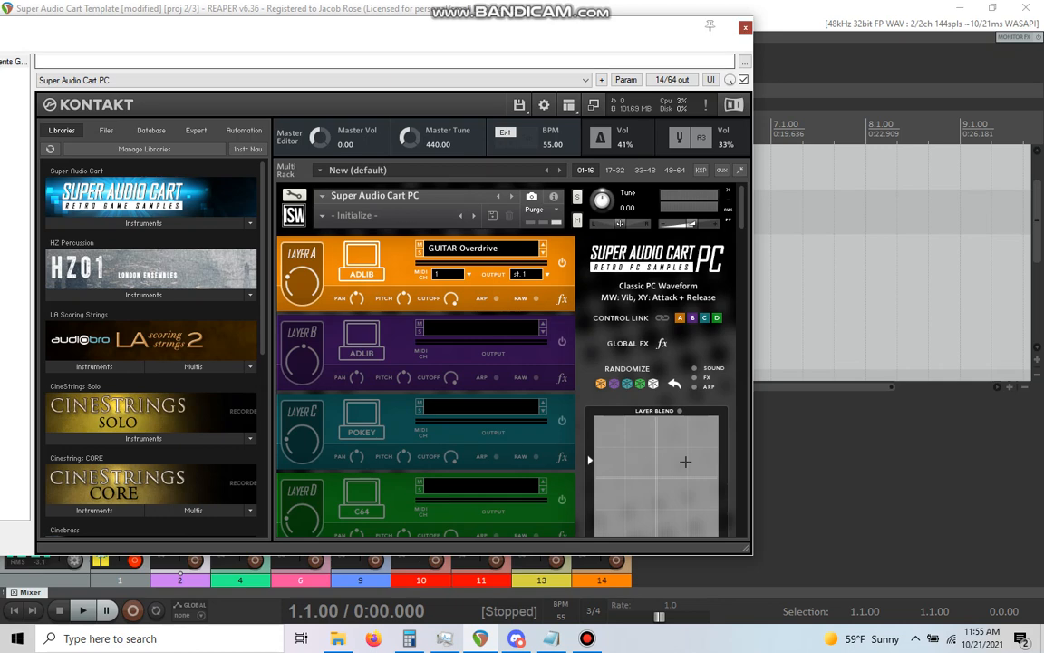
{"action": "key", "text": "Escape"}
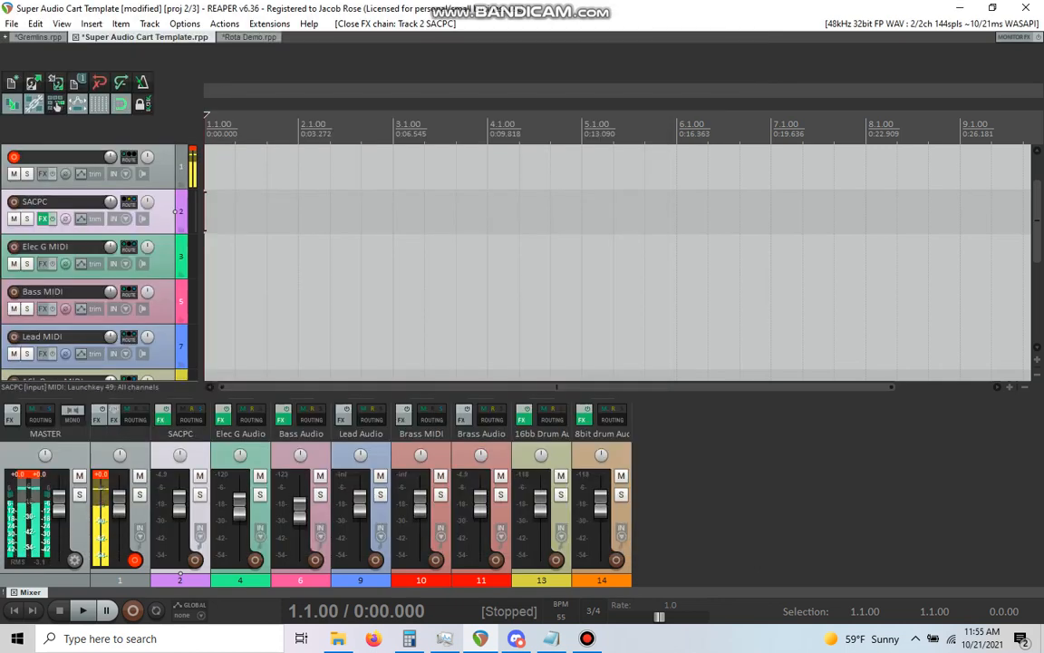
Step: Hide the Brass Audio track from the track panel and the Brass MIDI track from the mixer using the Track Manager
{"action": "left_click", "coordinate": [55, 104]}
{"action": "left_click", "coordinate": [175, 270]}
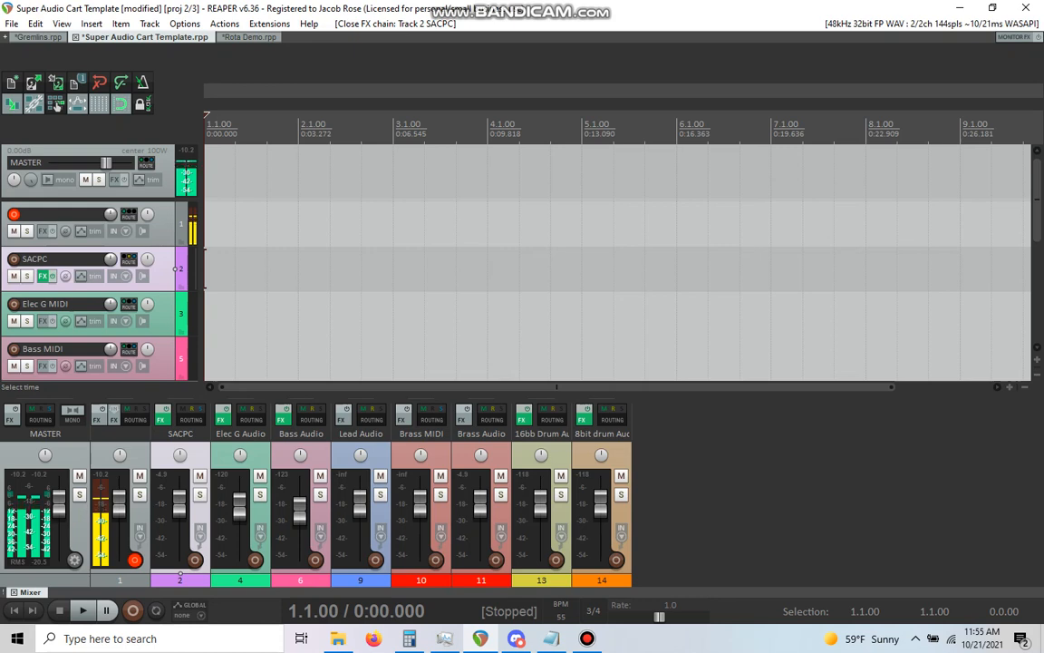
{"action": "scroll", "coordinate": [616, 262], "scroll_direction": "down", "scroll_amount": 1}
{"action": "scroll", "coordinate": [617, 263], "scroll_direction": "down", "scroll_amount": 5}
{"action": "scroll", "coordinate": [617, 263], "scroll_direction": "up", "scroll_amount": 2}
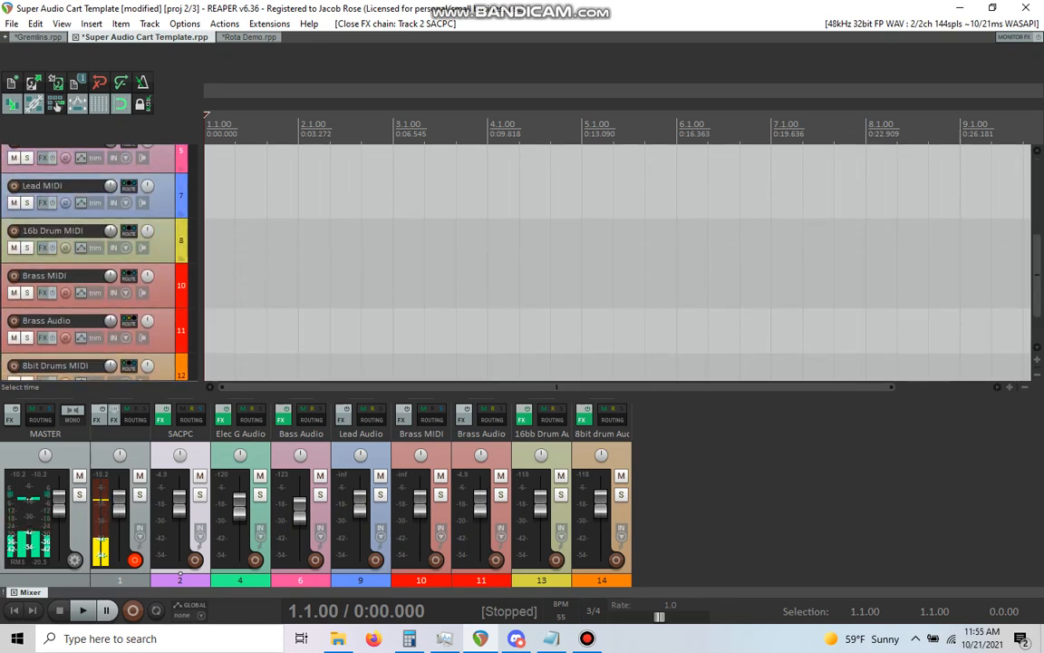
{"action": "scroll", "coordinate": [82, 272], "scroll_direction": "down", "scroll_amount": 3}
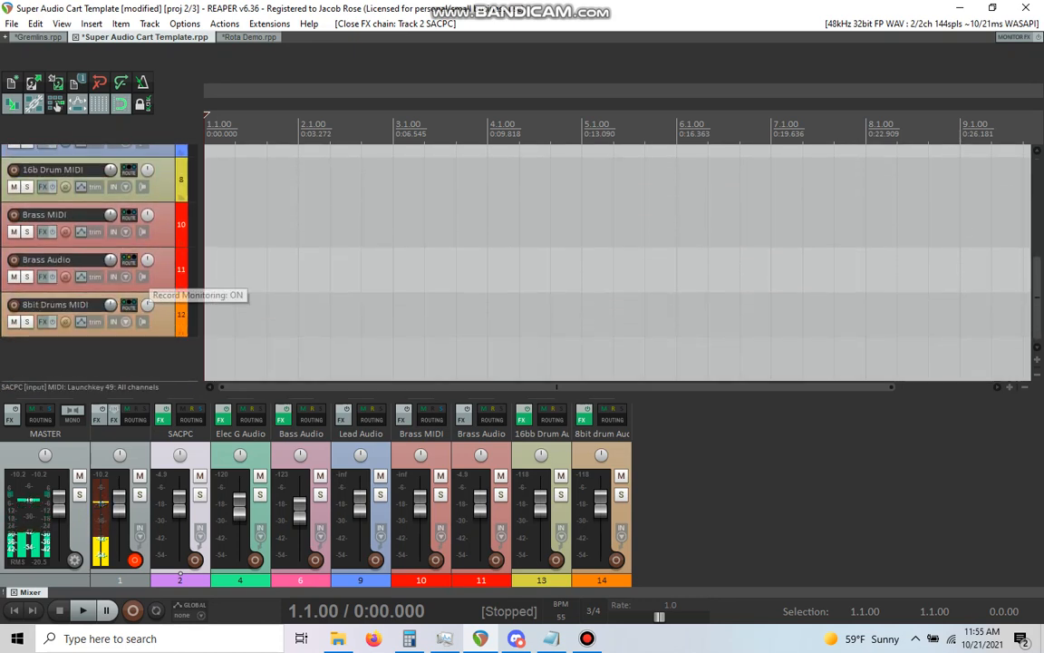
{"action": "left_click", "coordinate": [61, 23]}
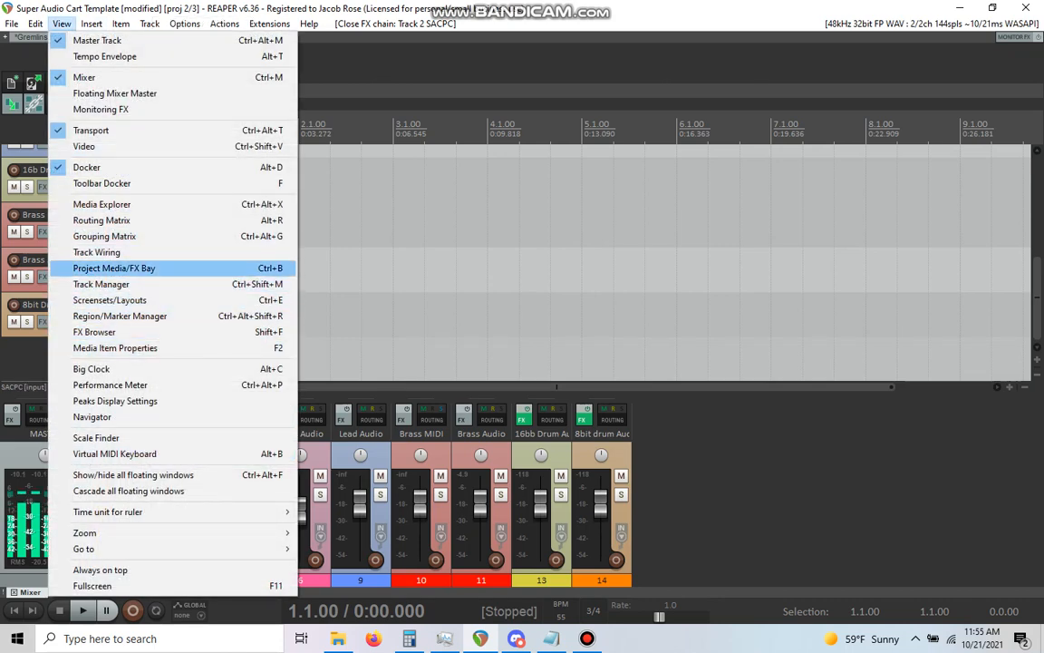
{"action": "left_click", "coordinate": [101, 284]}
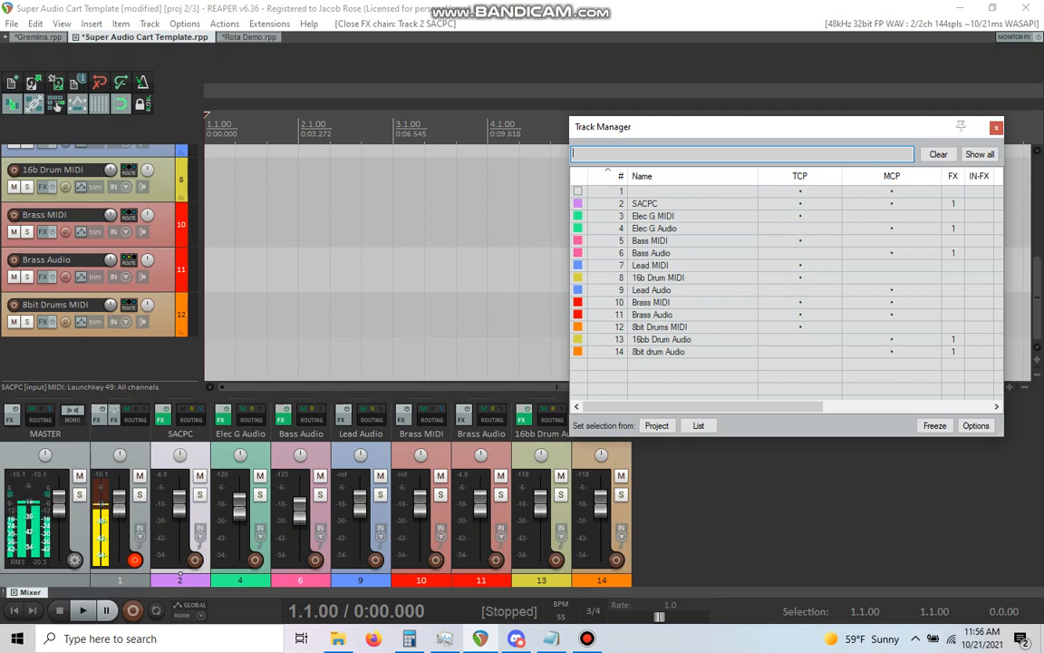
{"action": "left_click", "coordinate": [801, 315]}
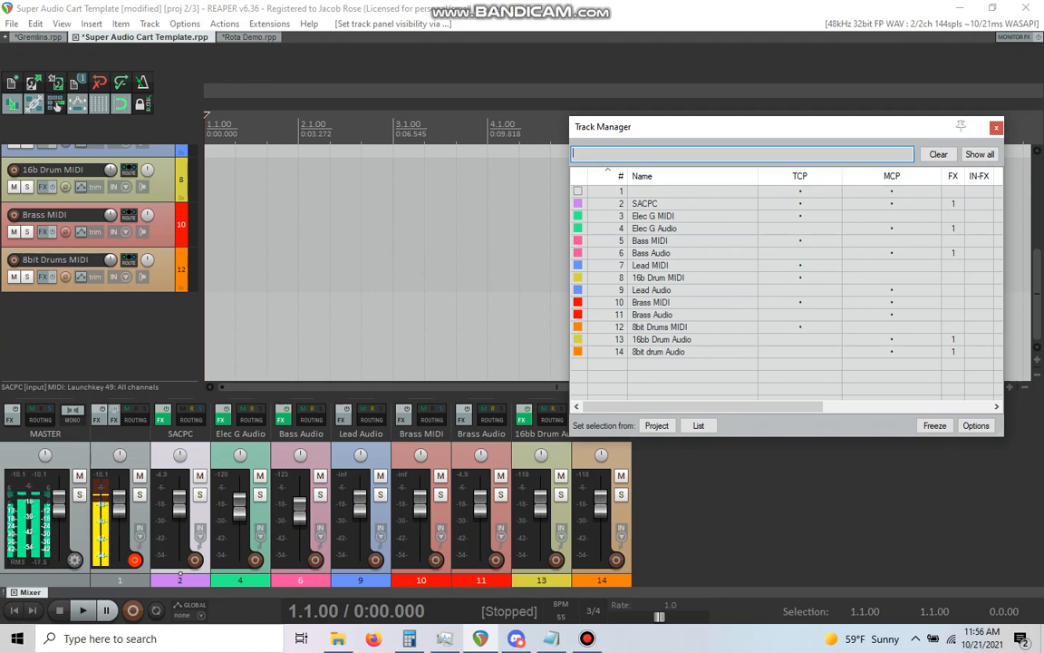
{"action": "left_click", "coordinate": [892, 302]}
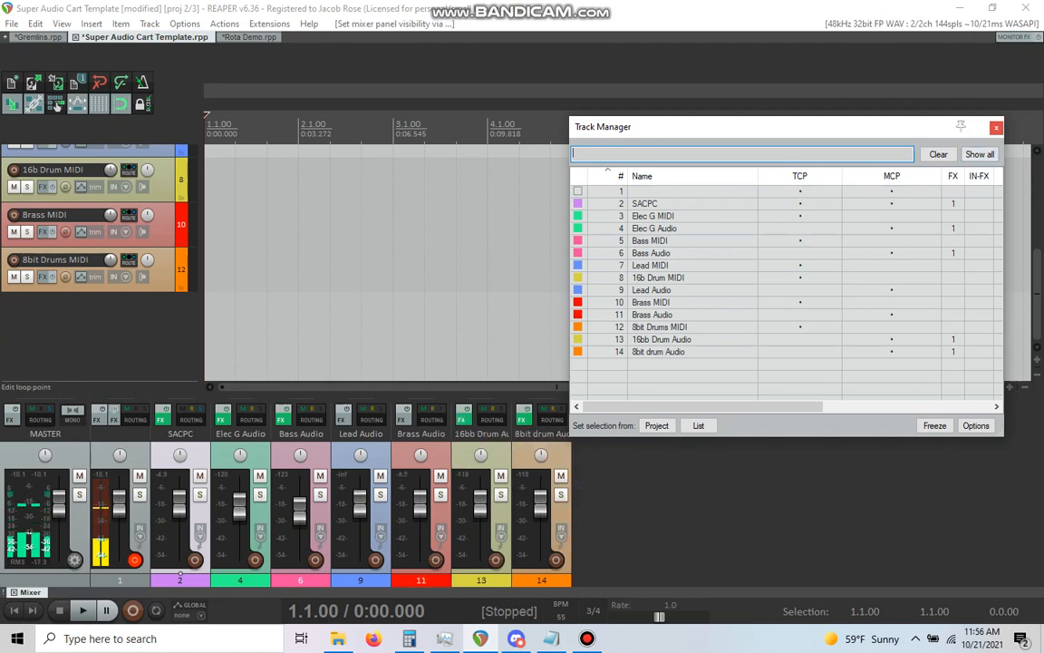
{"action": "left_click", "coordinate": [997, 128]}
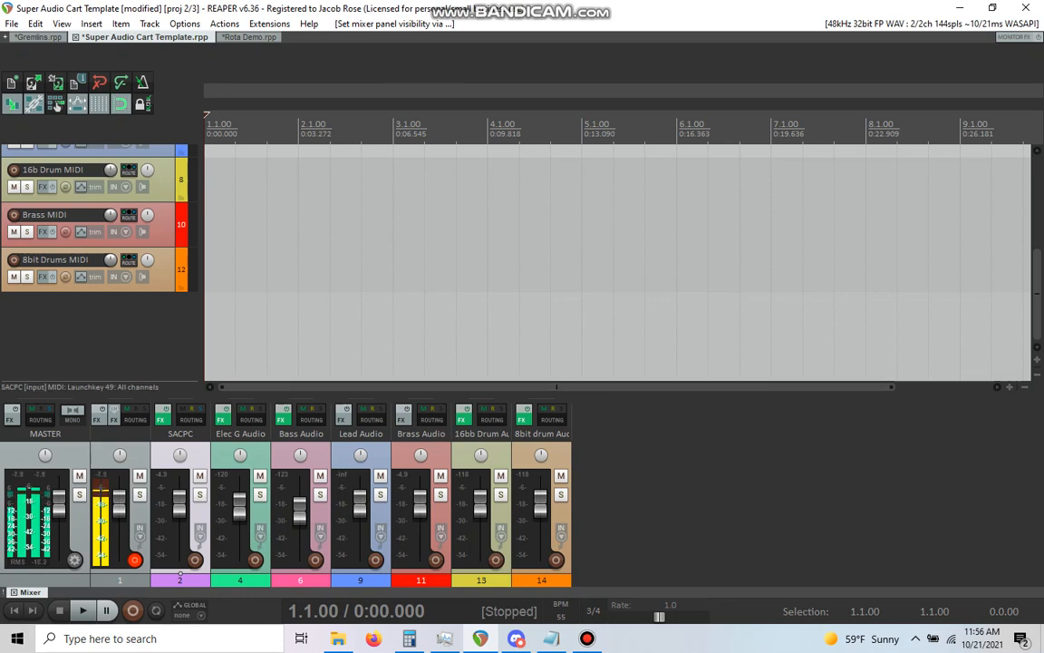
Step: Add two new tracks after the 8bit drum Audio track
{"action": "left_click", "coordinate": [541, 574]}
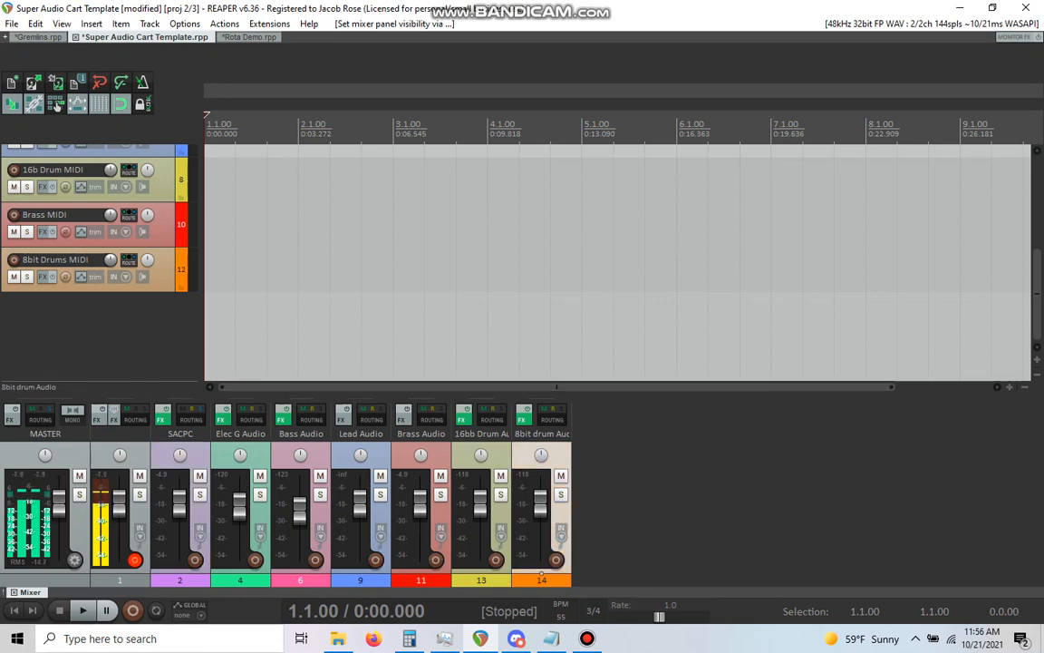
{"action": "left_click", "coordinate": [56, 104]}
{"action": "left_click", "coordinate": [55, 104]}
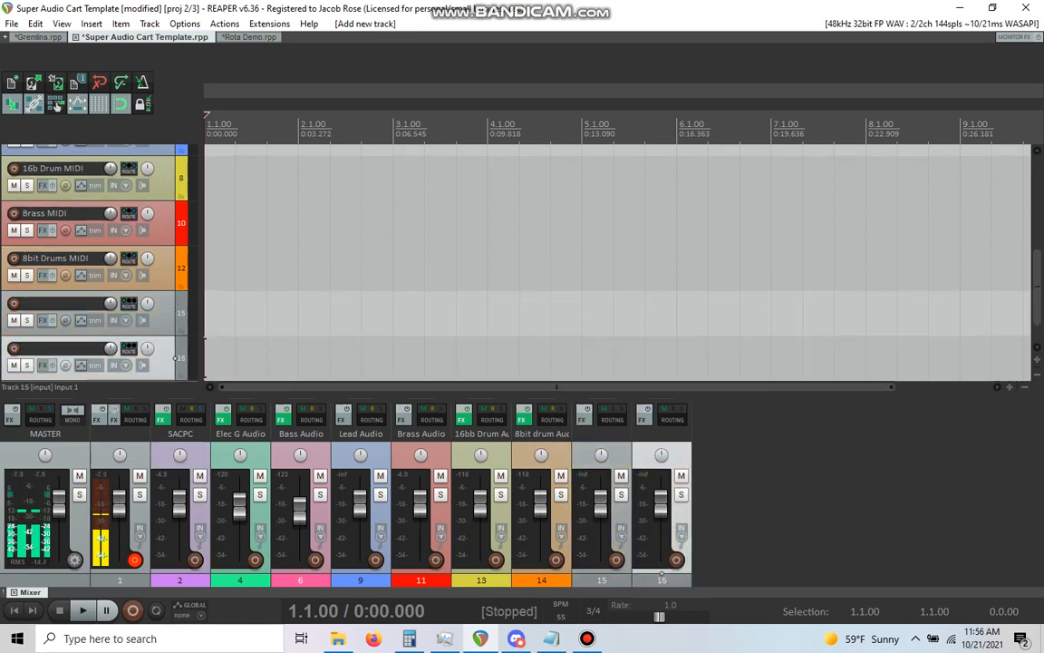
Step: Name the two new tracks SFX MIDI and SFX Audio
{"action": "double_click", "coordinate": [601, 574]}
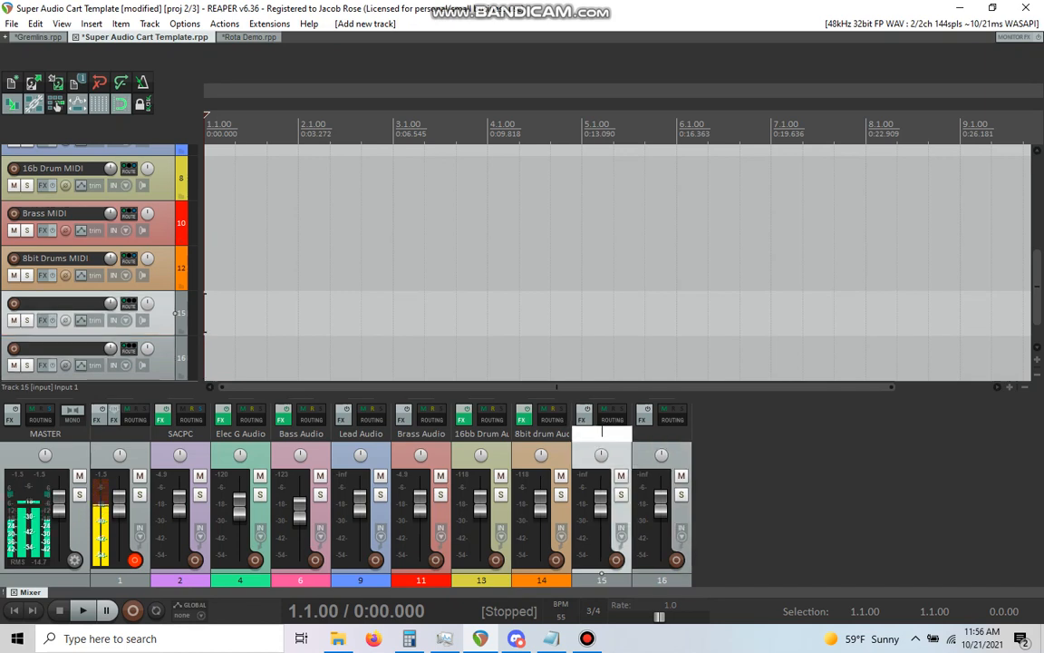
{"action": "type", "text": "SFX MIDI"}
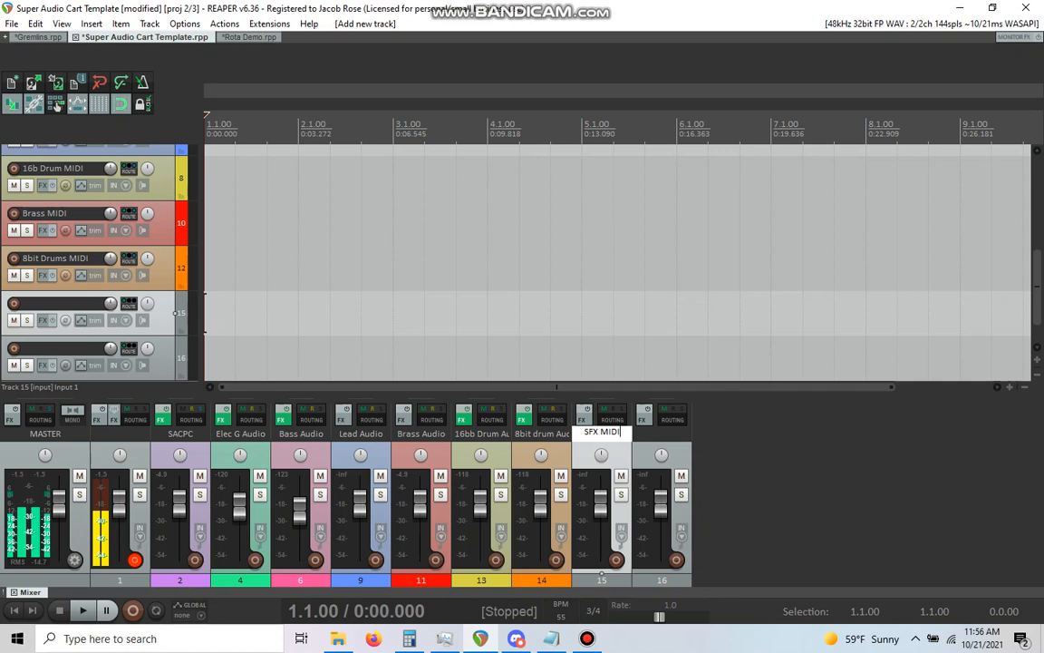
{"action": "key", "text": "Return"}
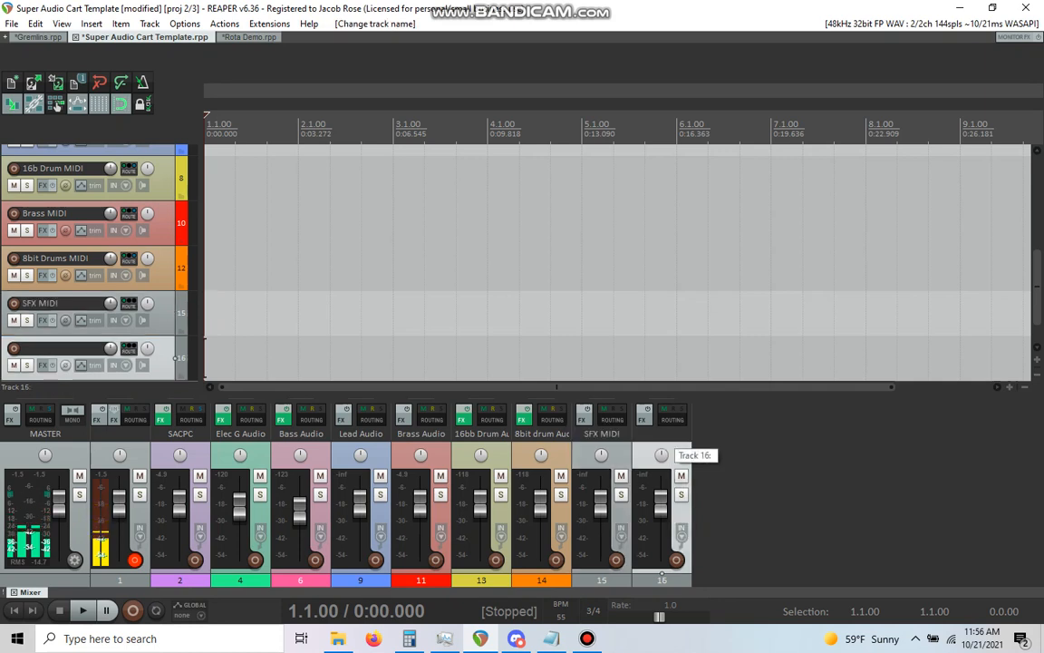
{"action": "double_click", "coordinate": [662, 574]}
{"action": "type", "text": "SFX"}
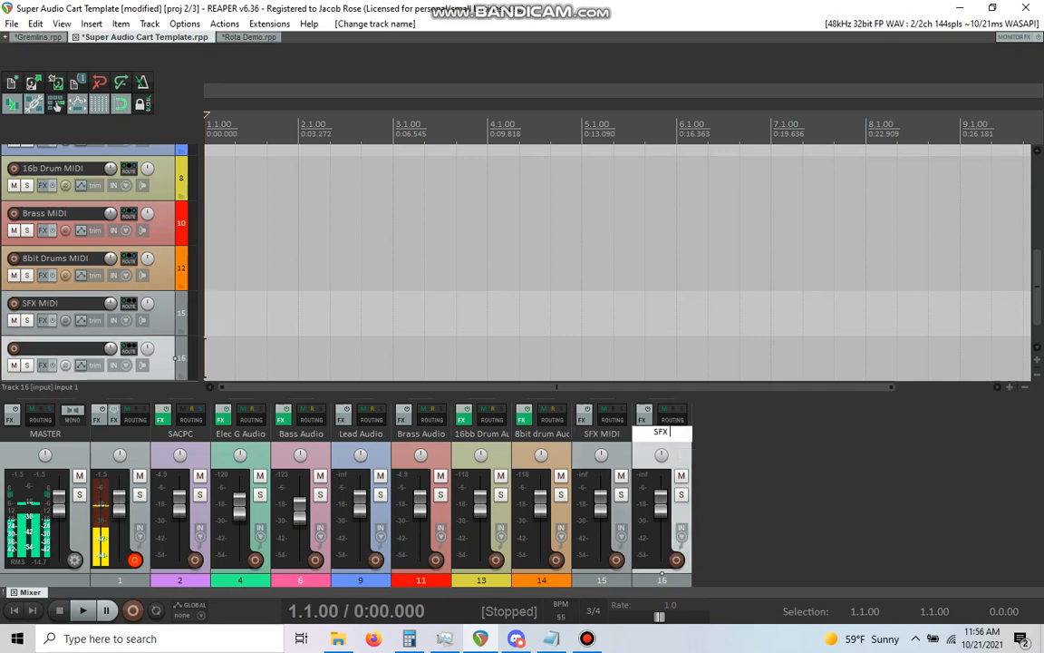
{"action": "type", "text": " Audio"}
{"action": "key", "text": "Return"}
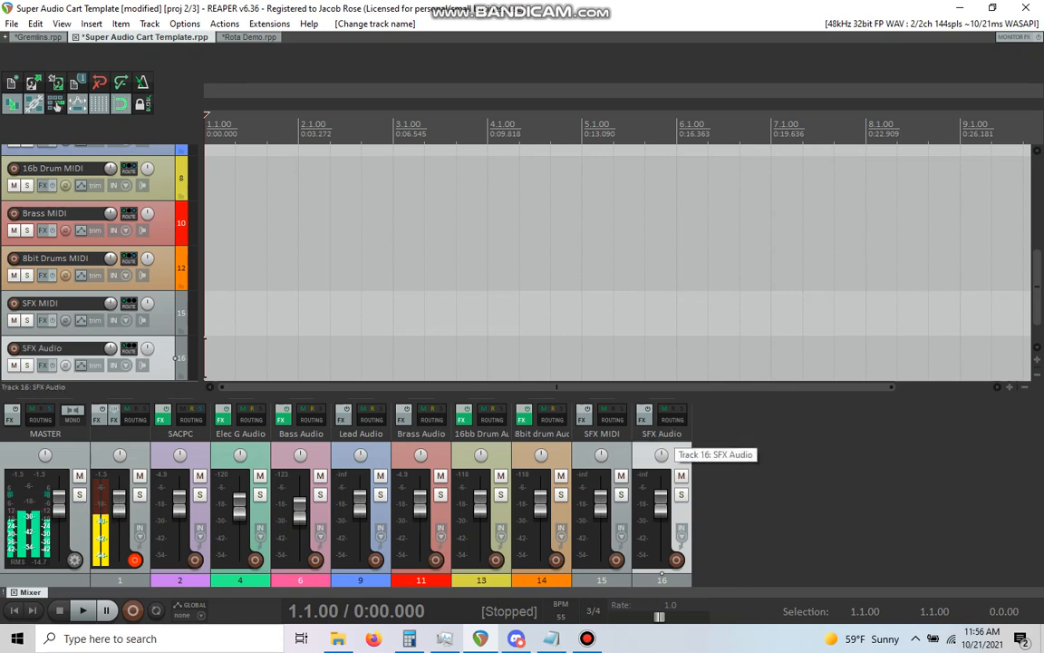
Step: Give the SFX MIDI and SFX Audio tracks the same purple track color
{"action": "left_click", "coordinate": [601, 574]}
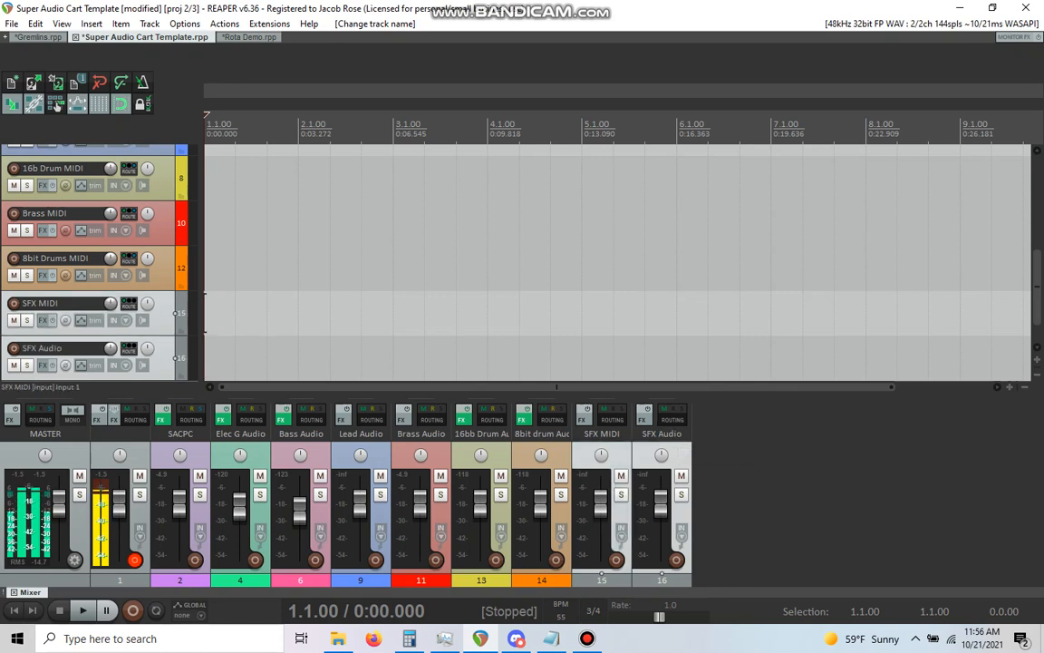
{"action": "key", "text": "shift+c"}
{"action": "key", "text": "shift+c"}
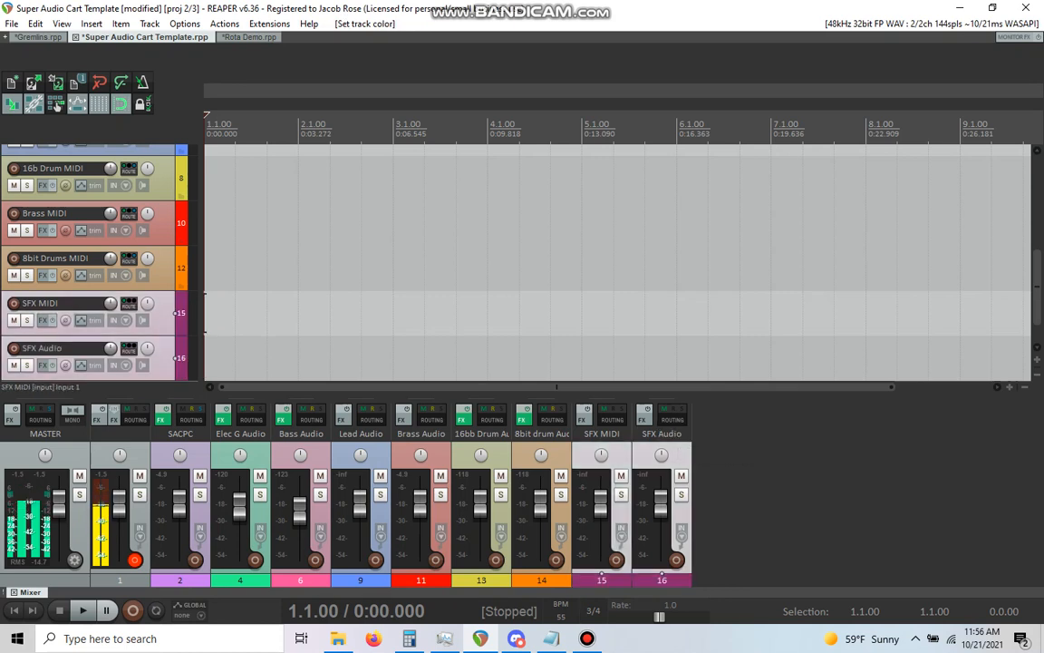
{"action": "key", "text": "shift+c"}
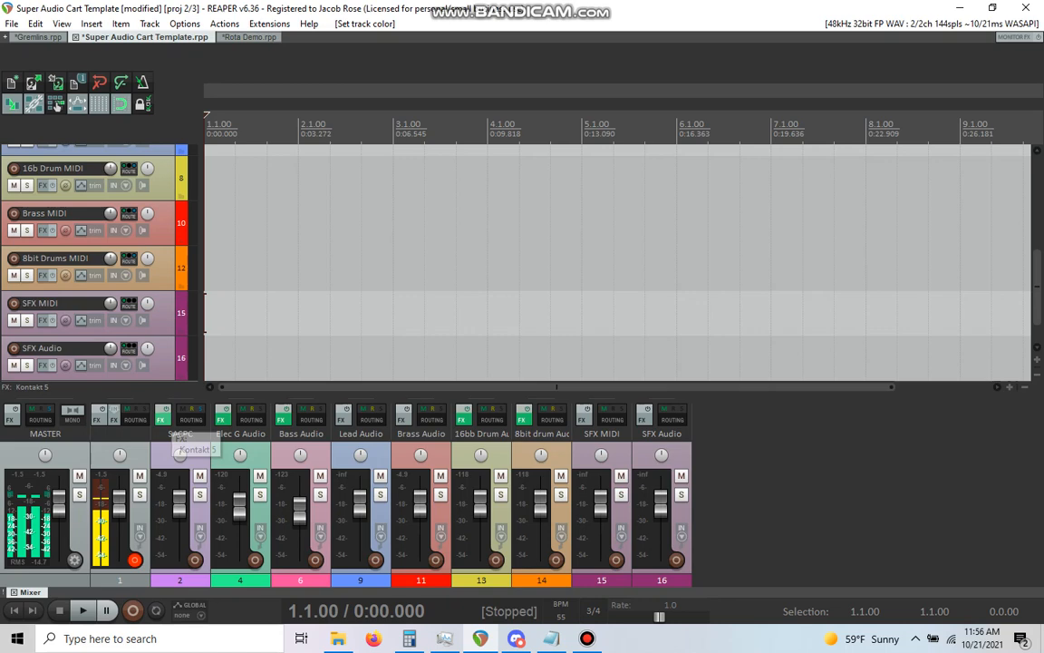
Step: Show the outputs mixer in the SACPC track's Kontakt and add one two-channel output, leaving it not connected
{"action": "left_click", "coordinate": [161, 419]}
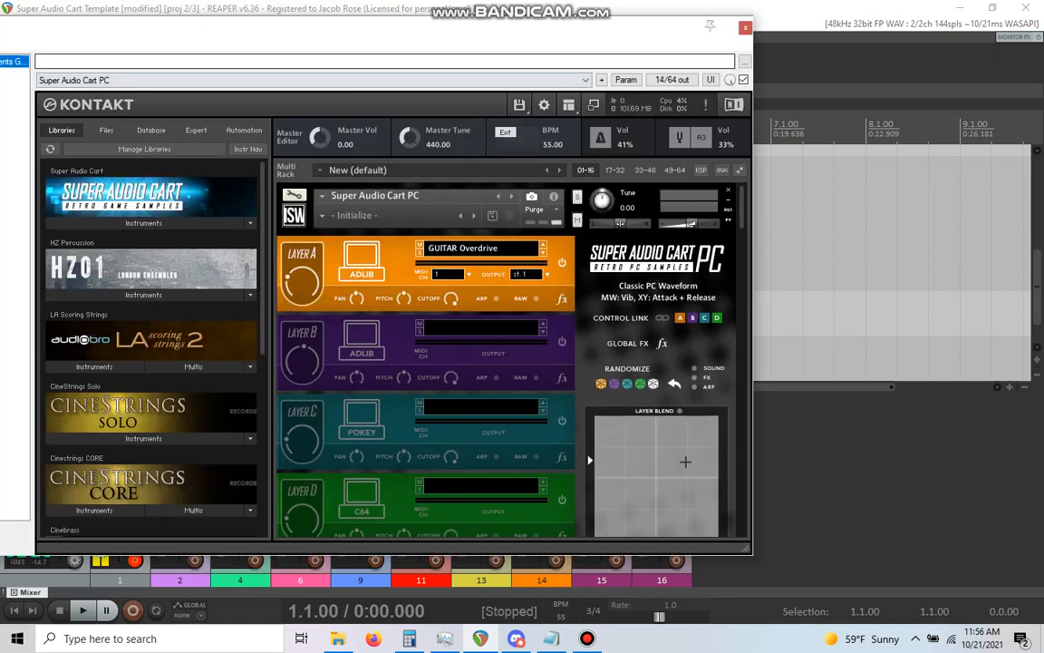
{"action": "left_click_drag", "start_coordinate": [710, 26], "coordinate": [716, 25]}
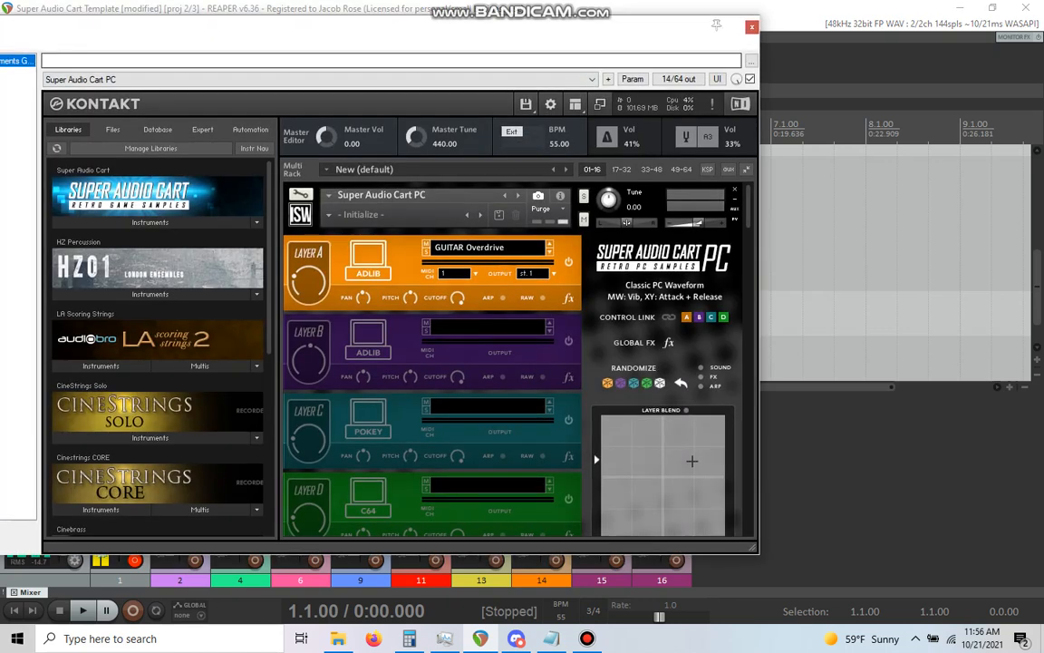
{"action": "left_click", "coordinate": [575, 103]}
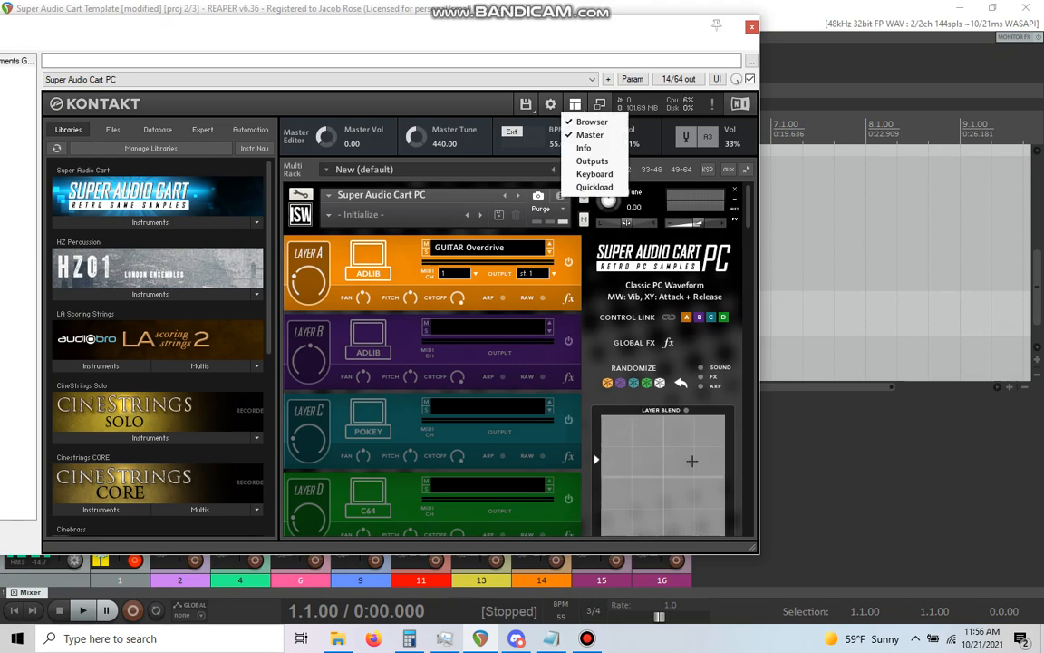
{"action": "left_click", "coordinate": [592, 160]}
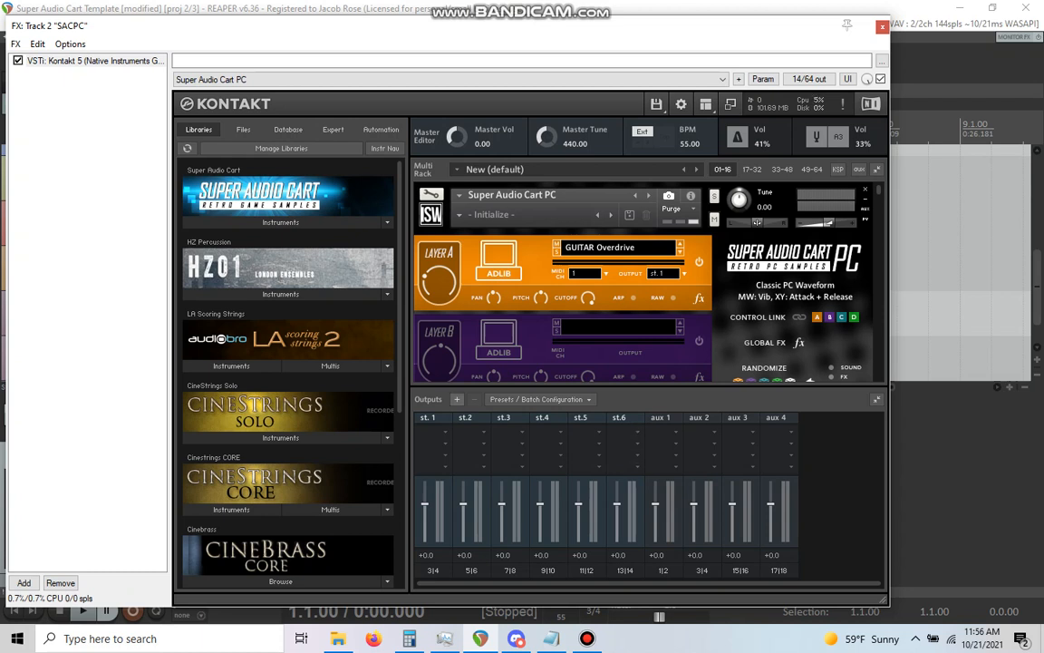
{"action": "left_click", "coordinate": [457, 399]}
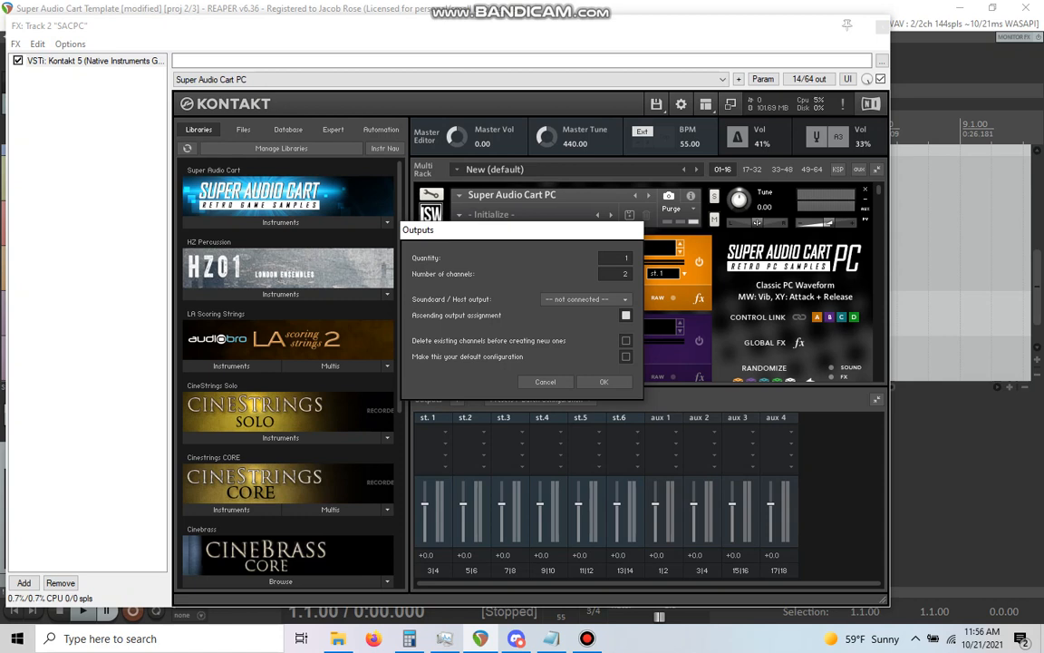
{"action": "left_click", "coordinate": [604, 381]}
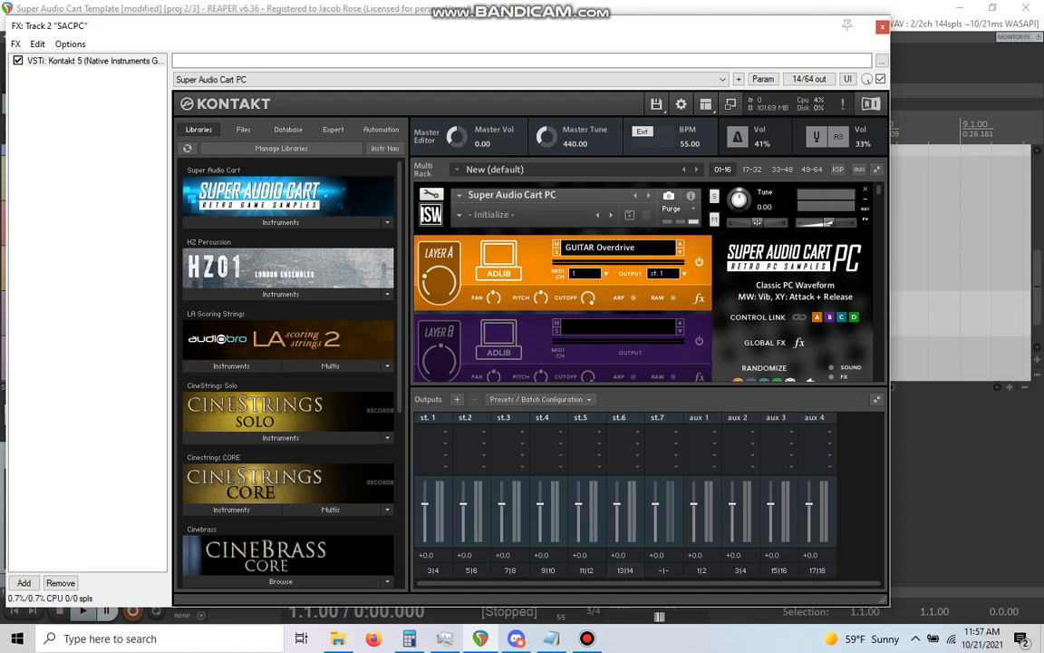
Step: Connect the st.7 output's two channels to Kt. unassigned [5] and [6], and close the SACPC effects window
{"action": "left_click", "coordinate": [664, 570]}
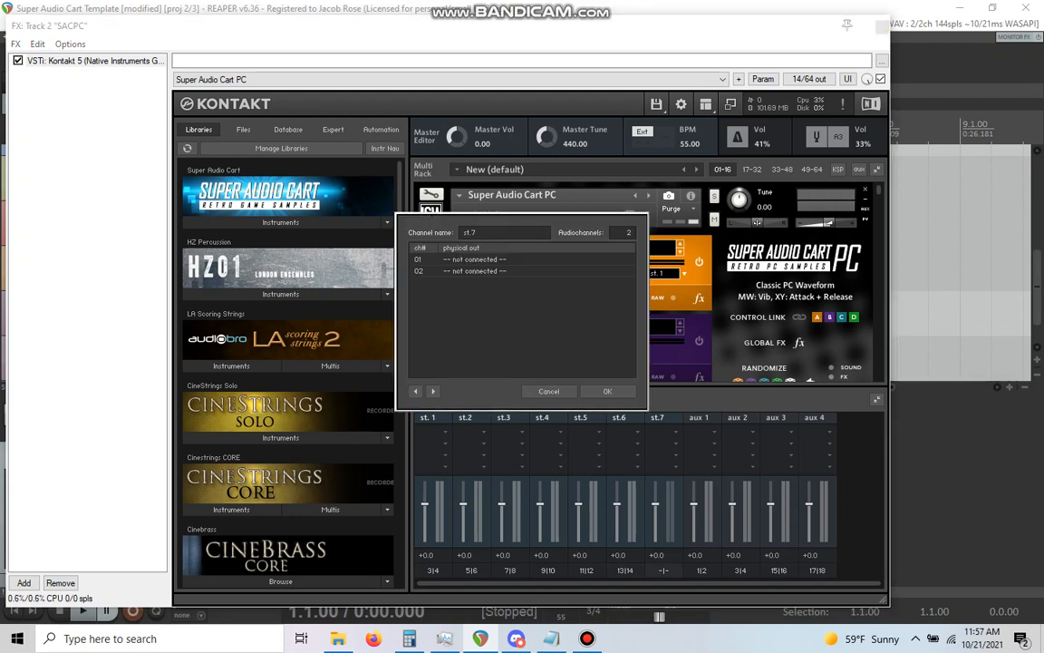
{"action": "left_click", "coordinate": [474, 260]}
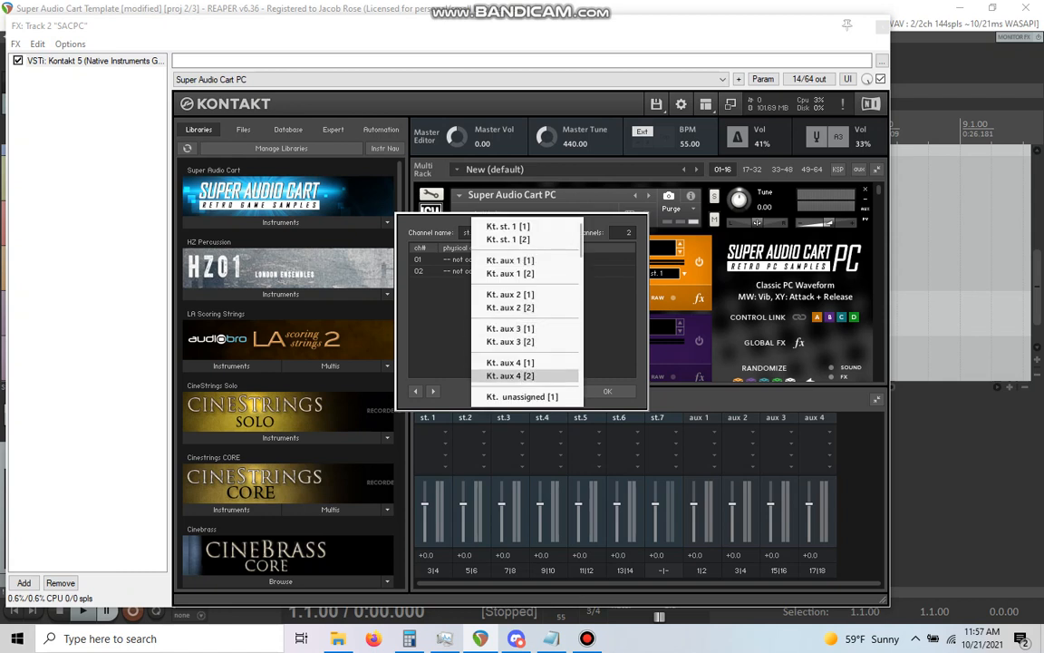
{"action": "left_click_drag", "start_coordinate": [581, 240], "coordinate": [581, 259]}
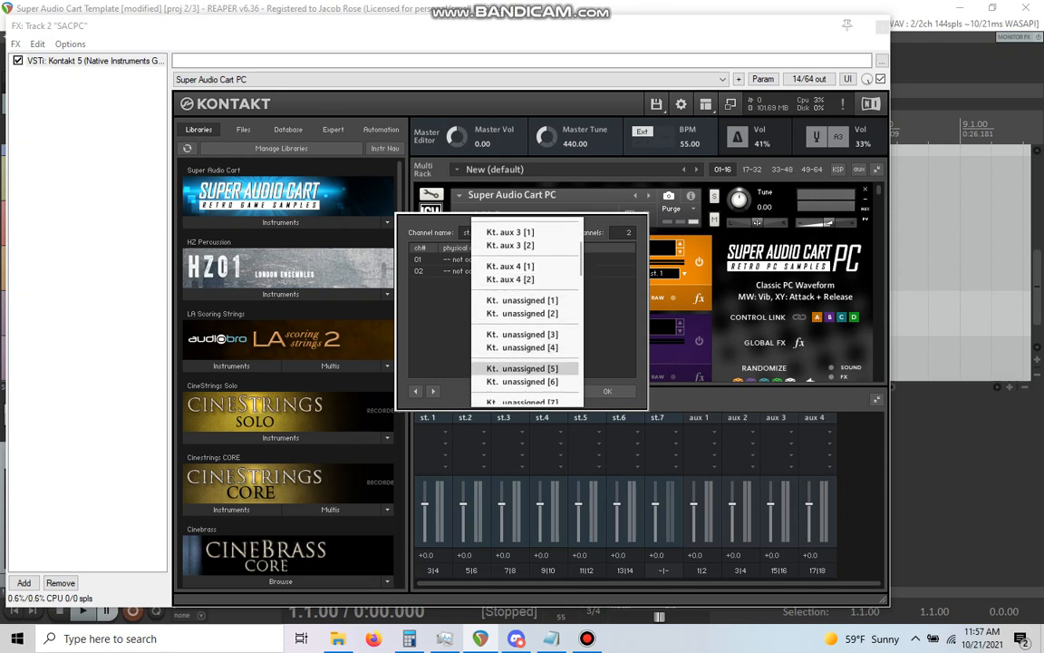
{"action": "left_click", "coordinate": [522, 368]}
{"action": "left_click", "coordinate": [527, 272]}
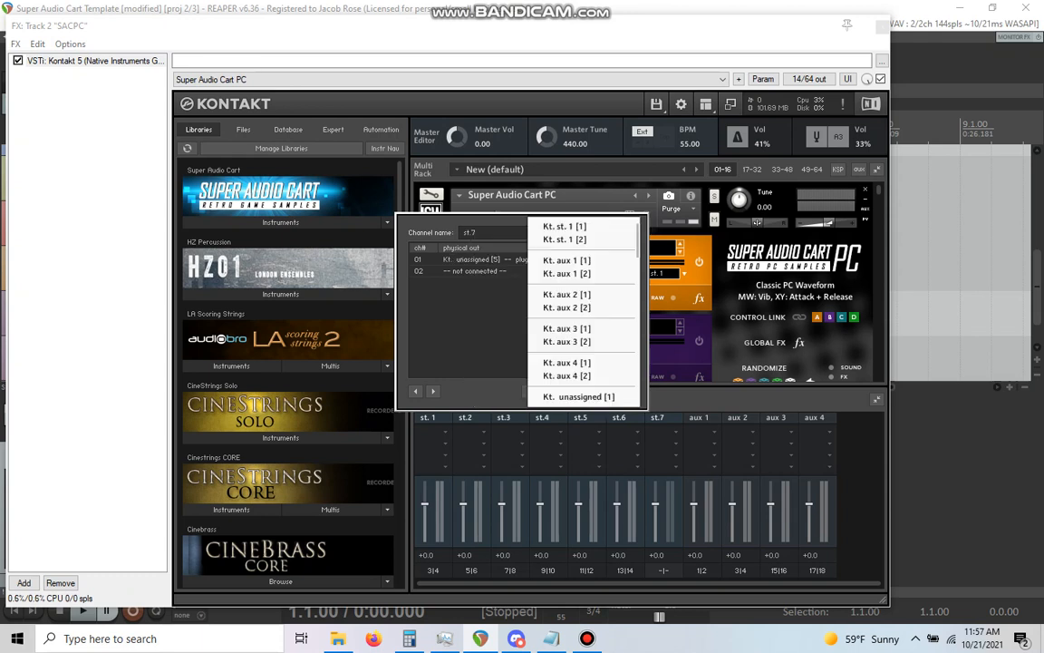
{"action": "scroll", "coordinate": [585, 308], "scroll_direction": "down", "scroll_amount": 3}
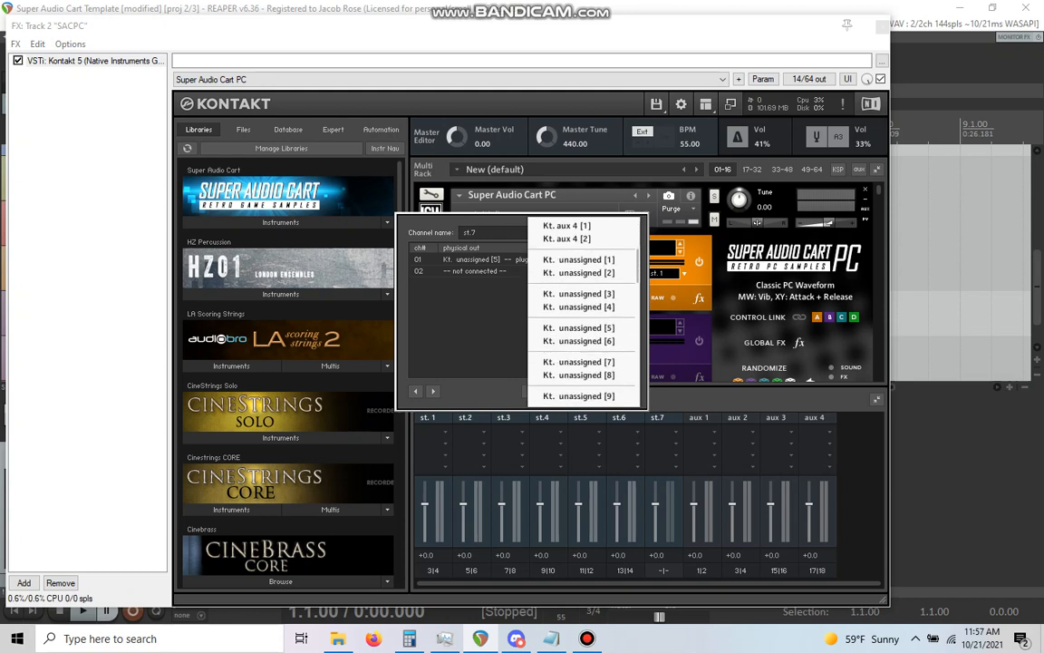
{"action": "left_click", "coordinate": [579, 341]}
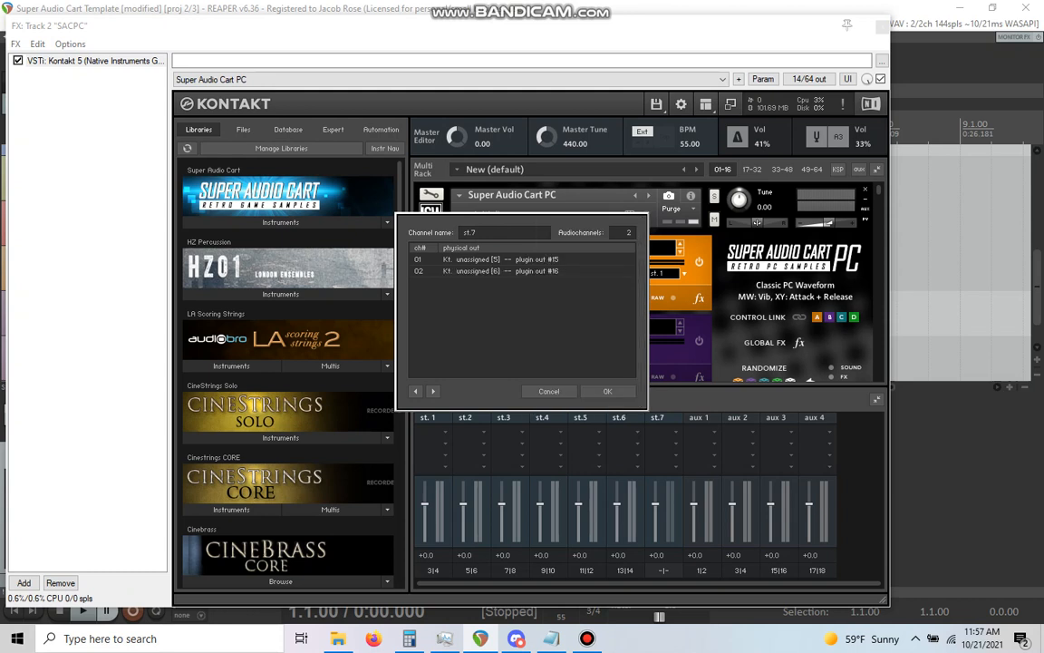
{"action": "left_click", "coordinate": [607, 391]}
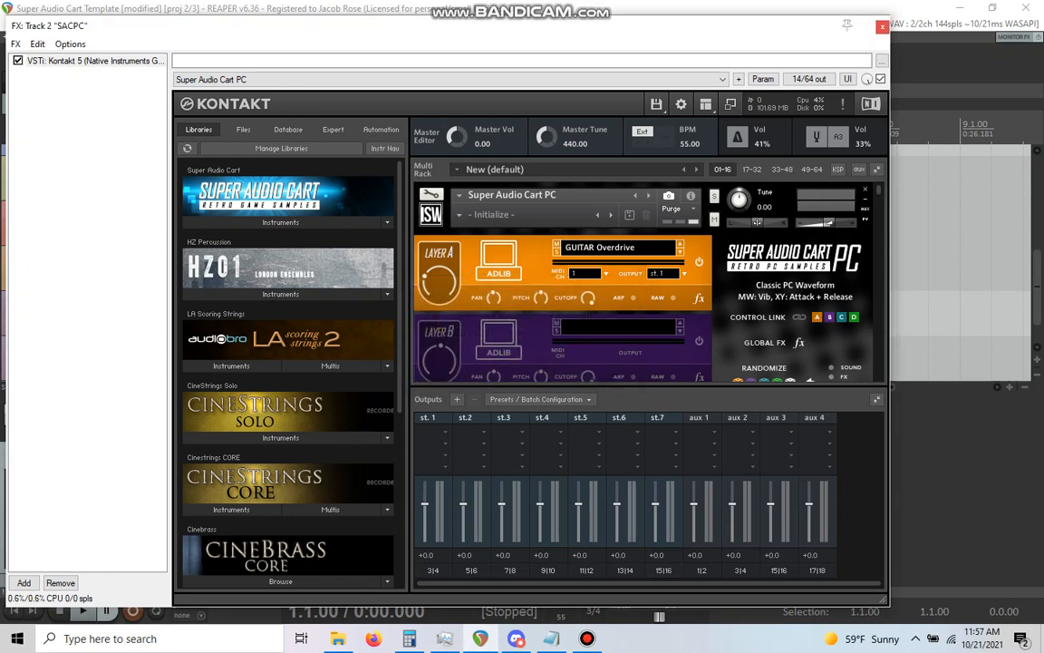
{"action": "key", "text": "Escape"}
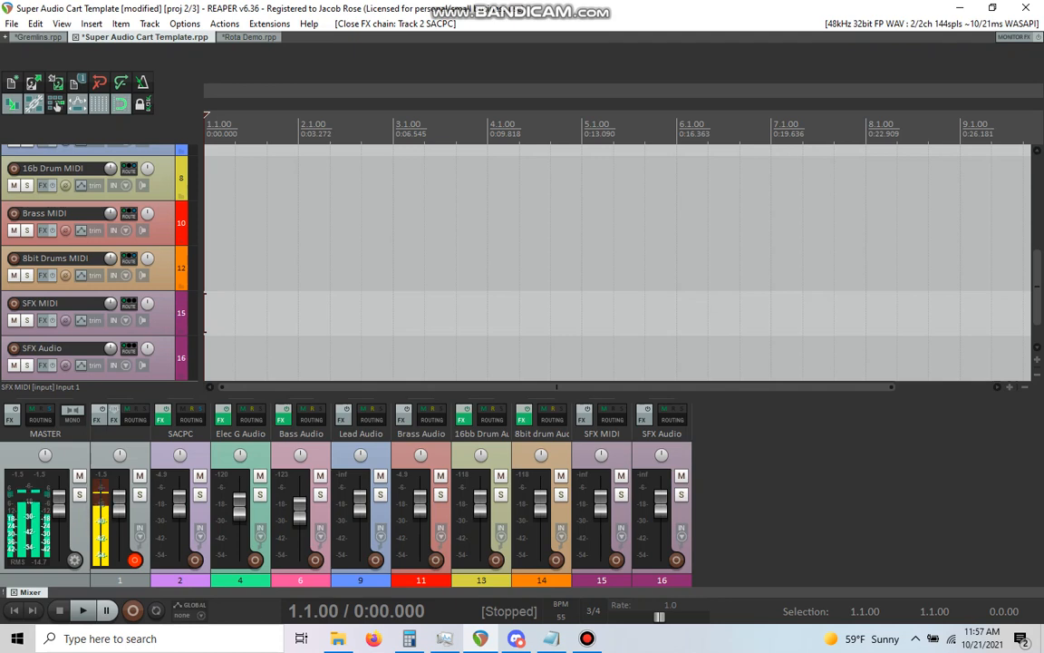
Step: Record-arm the SFX MIDI track and set its input to MIDI from the Launchkey 49 on all channels
{"action": "left_click", "coordinate": [176, 312]}
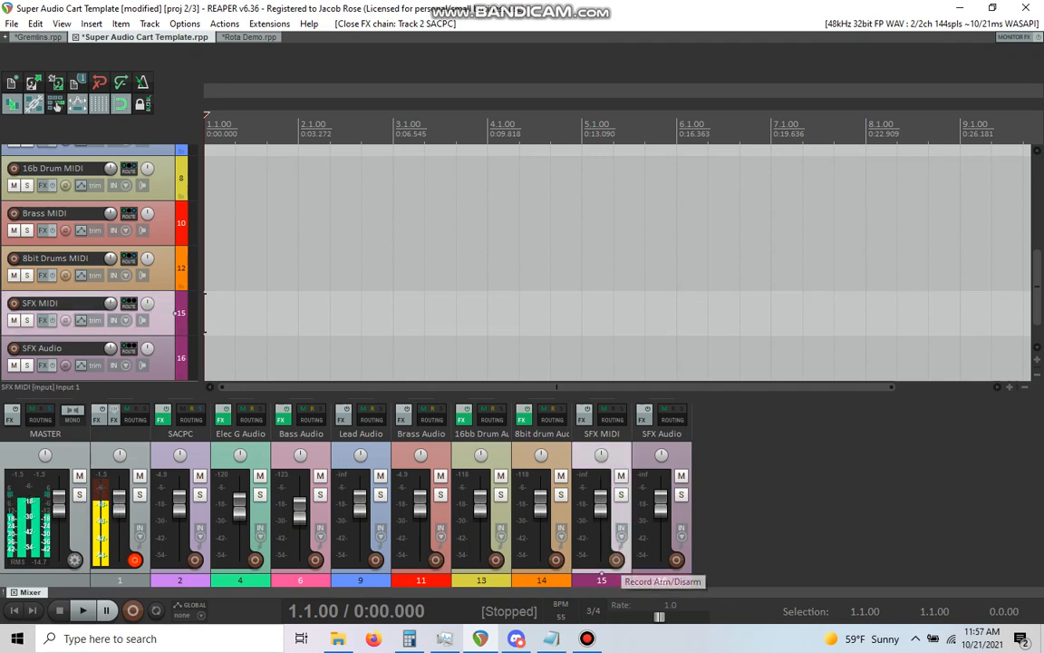
{"action": "left_click", "coordinate": [617, 560]}
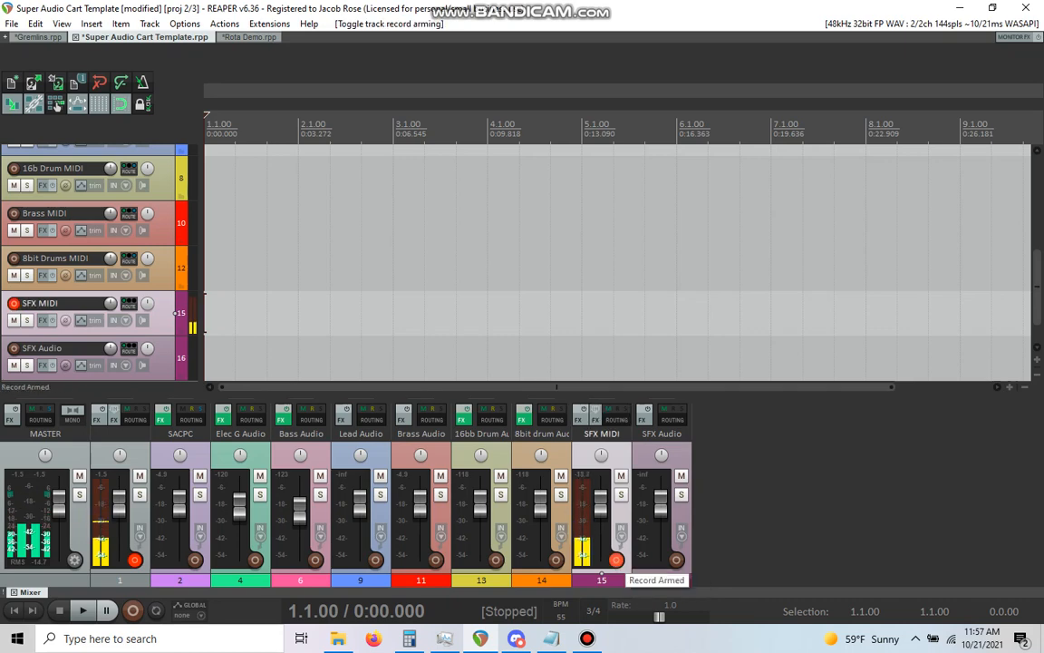
{"action": "right_click", "coordinate": [616, 559]}
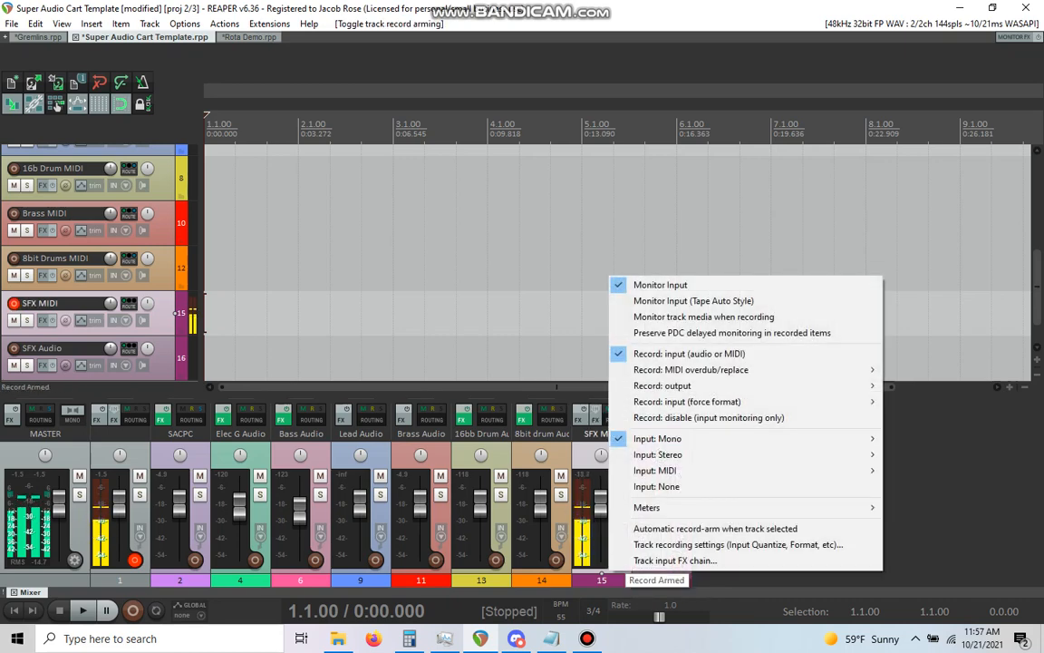
{"action": "mouse_move", "coordinate": [670, 471]}
{"action": "mouse_move", "coordinate": [930, 471]}
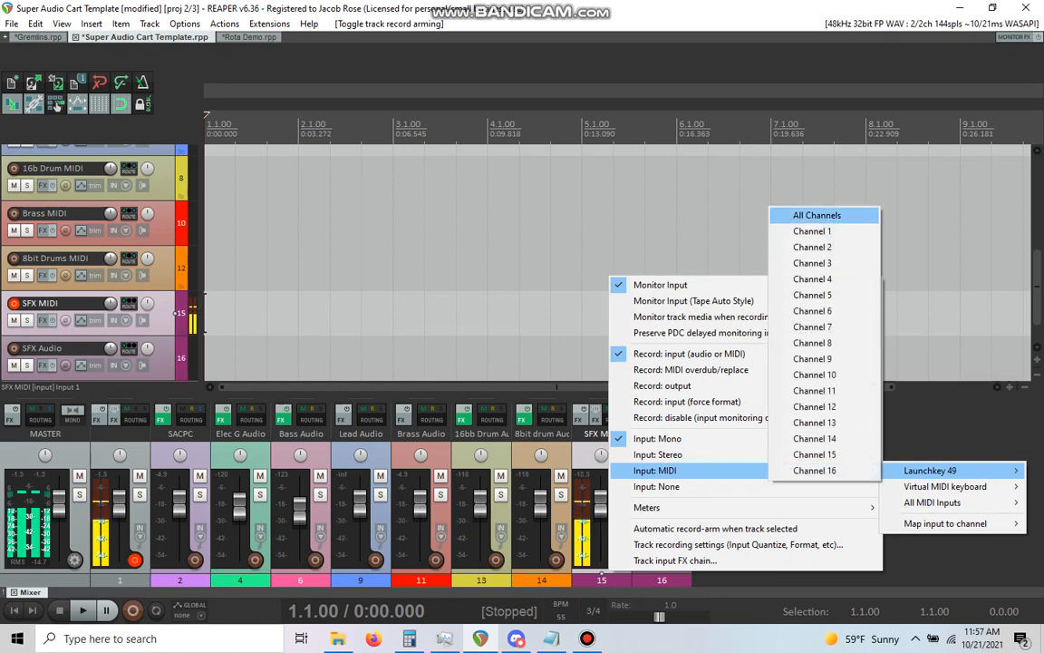
{"action": "left_click", "coordinate": [817, 215]}
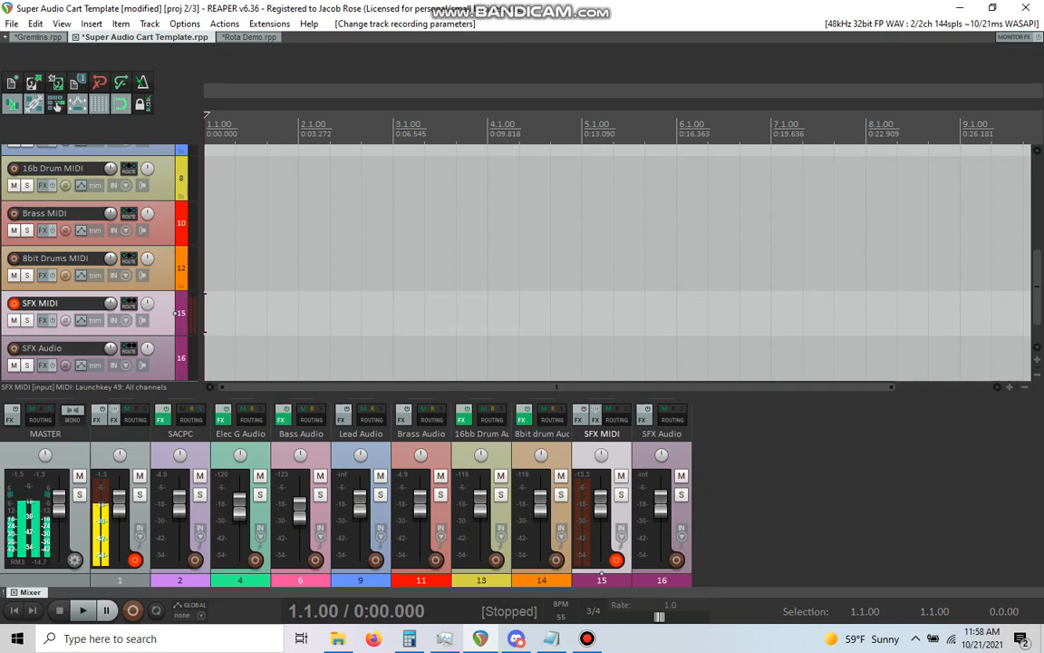
Step: Add a send from SFX MIDI to SACPC and one from SACPC to SFX Audio, and check the SACPC track's routing
{"action": "left_click_drag", "start_coordinate": [612, 417], "coordinate": [190, 419]}
{"action": "left_click", "coordinate": [413, 428]}
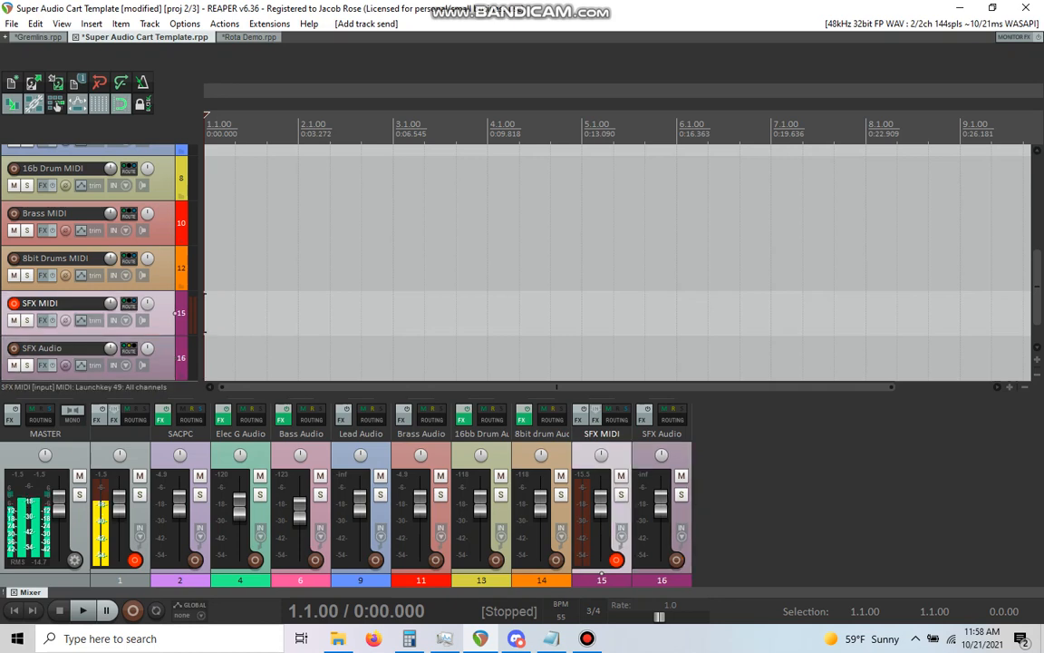
{"action": "left_click", "coordinate": [176, 358]}
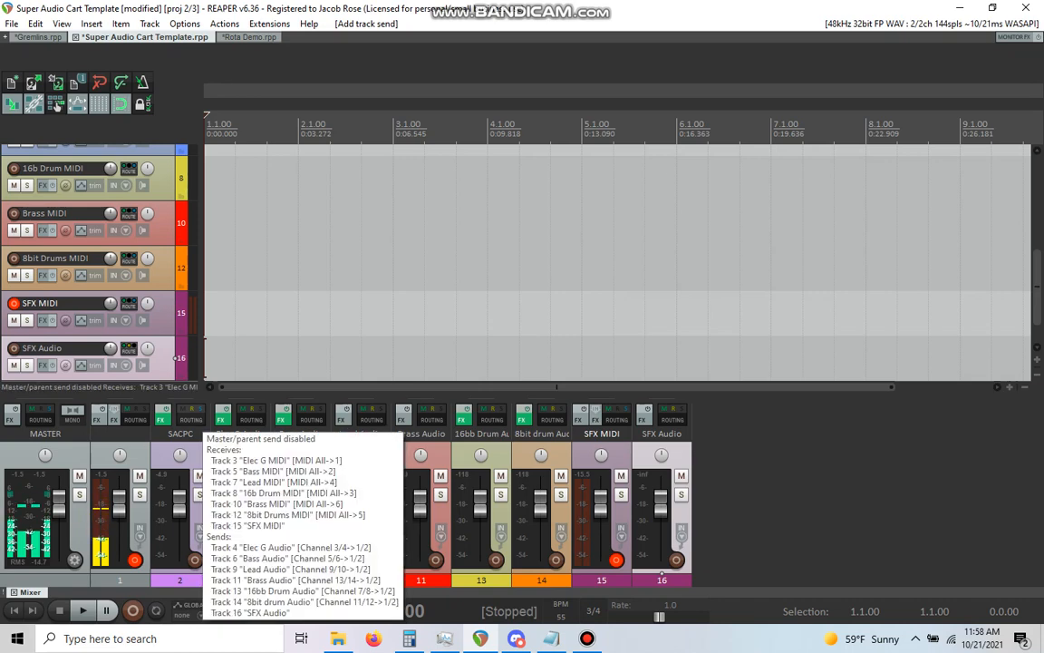
{"action": "left_click", "coordinate": [191, 420]}
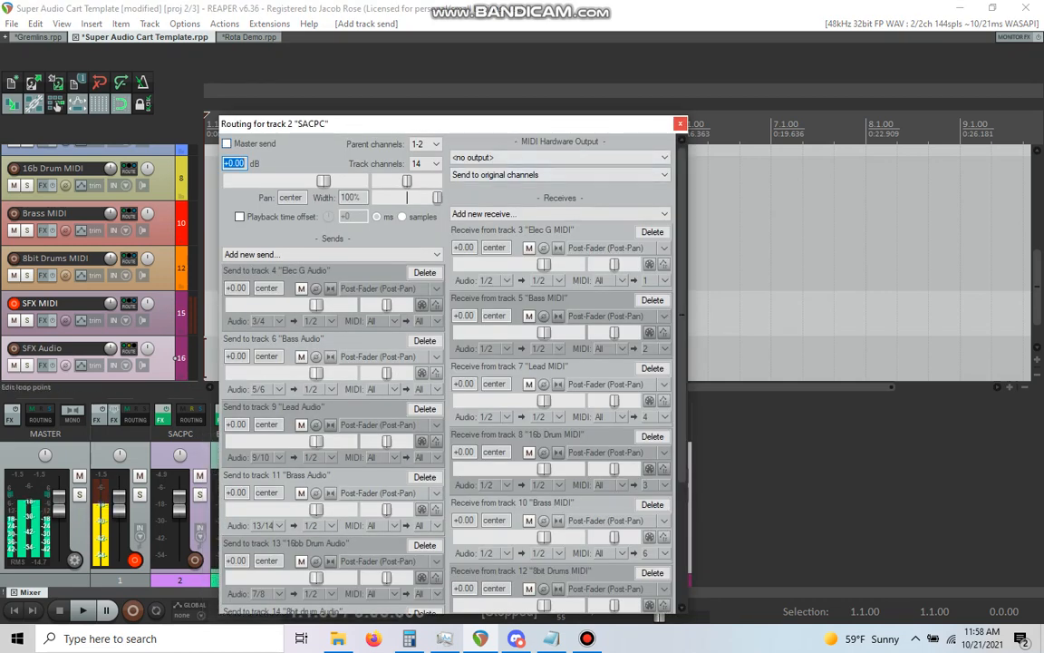
{"action": "key", "text": "Escape"}
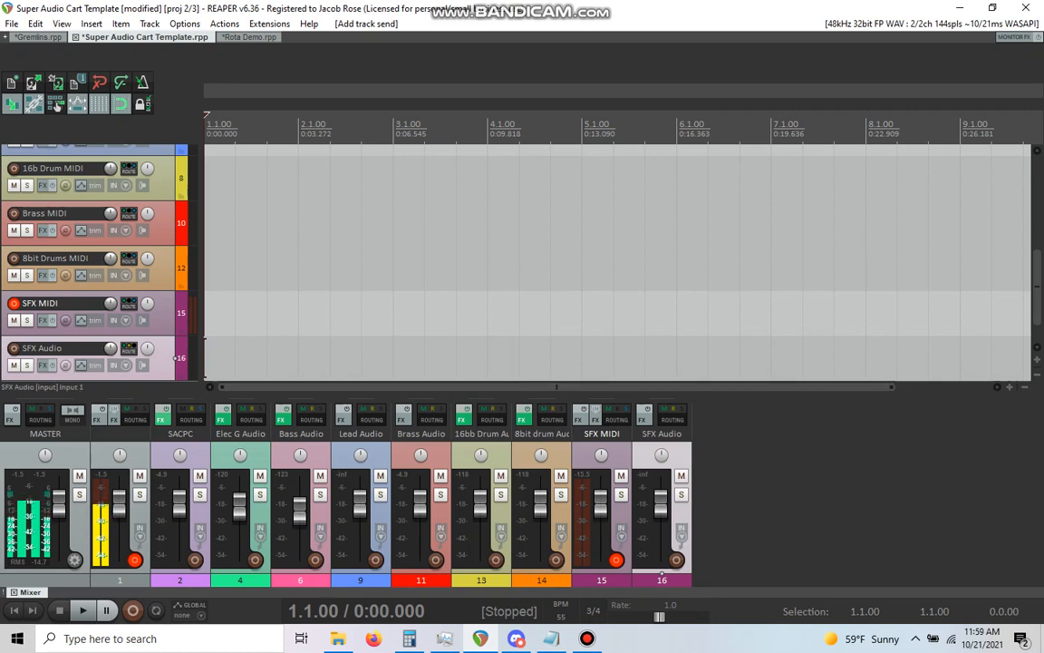
Step: Load Super Audio Cart PC (1 Layer).nki into the SACPC track's Kontakt and hide the outputs mixer
{"action": "left_click", "coordinate": [164, 419]}
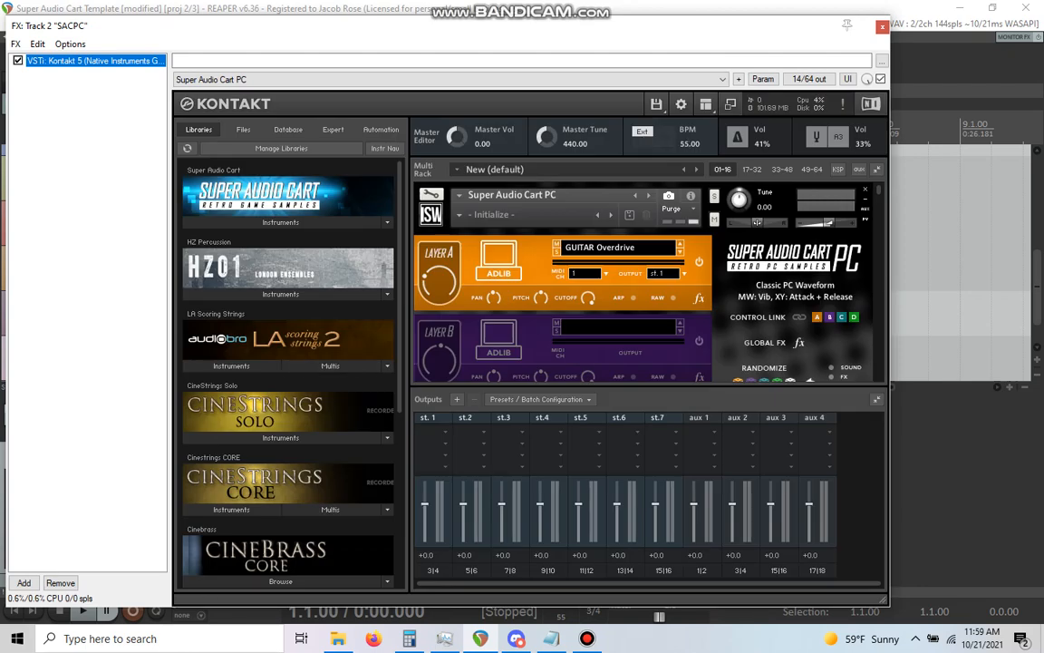
{"action": "left_click", "coordinate": [281, 222]}
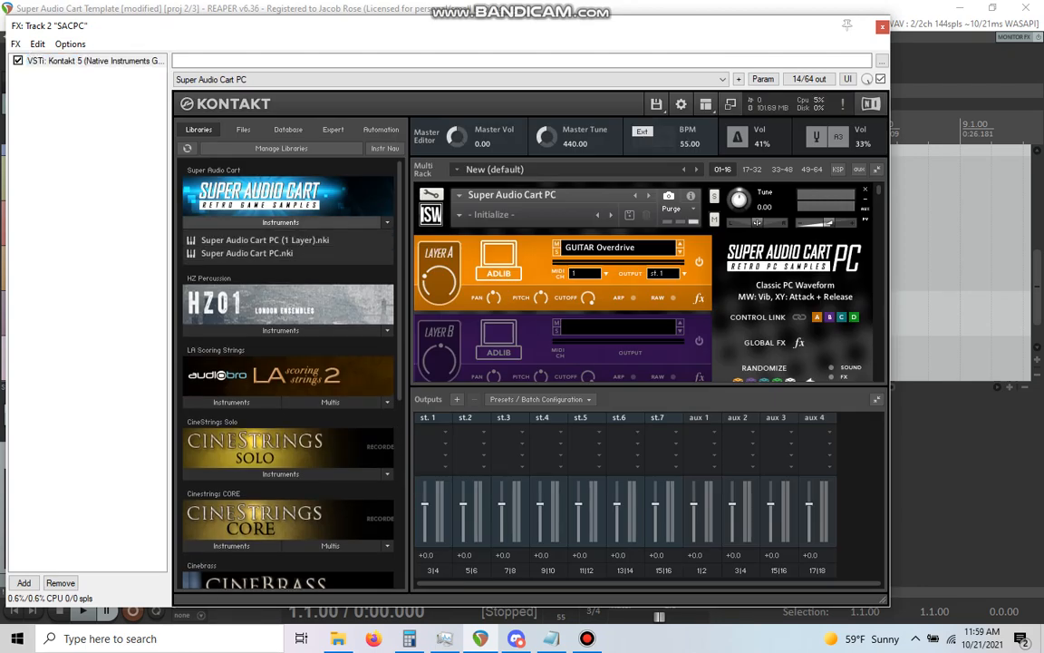
{"action": "double_click", "coordinate": [264, 241]}
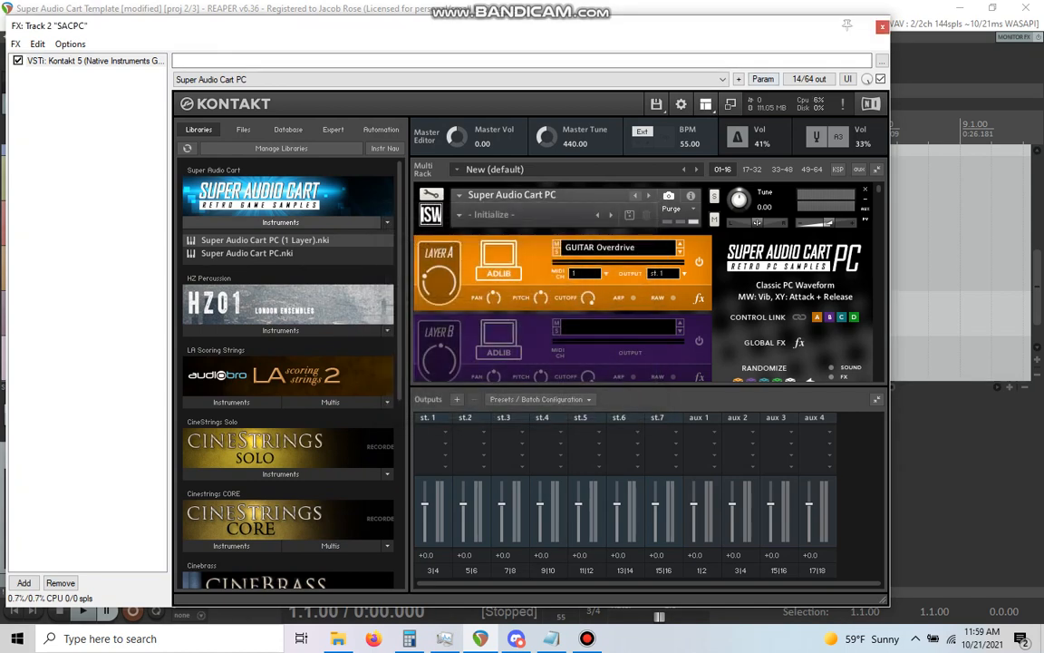
{"action": "left_click", "coordinate": [706, 103]}
{"action": "left_click", "coordinate": [651, 144]}
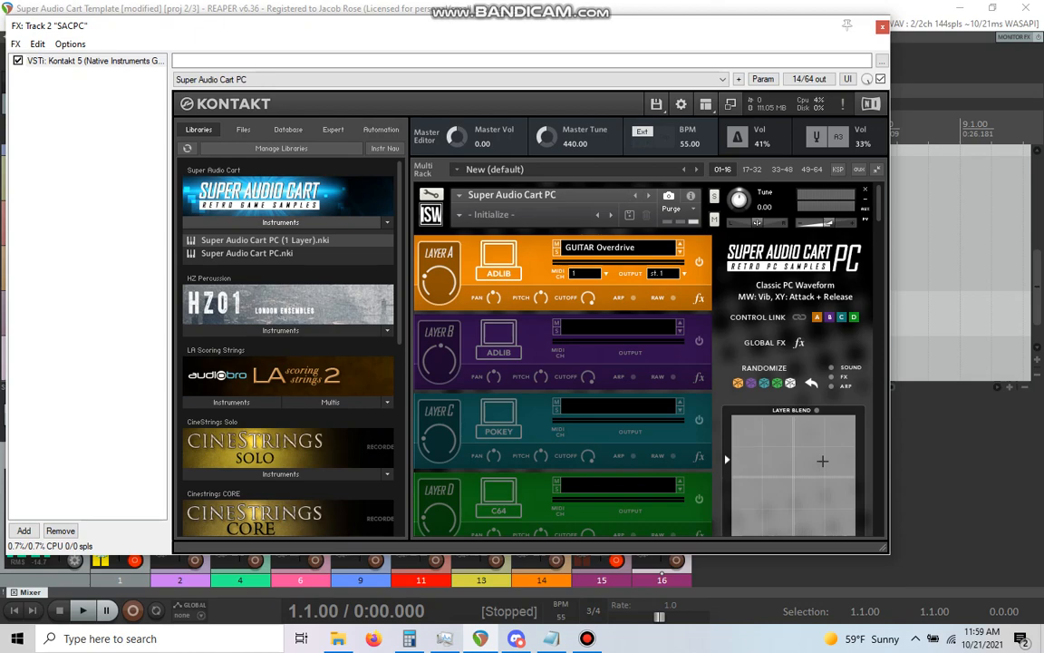
Step: Load the POKEY sound Critter into Layer A of the newly added one-layer instrument
{"action": "left_click_drag", "start_coordinate": [878, 202], "coordinate": [878, 504]}
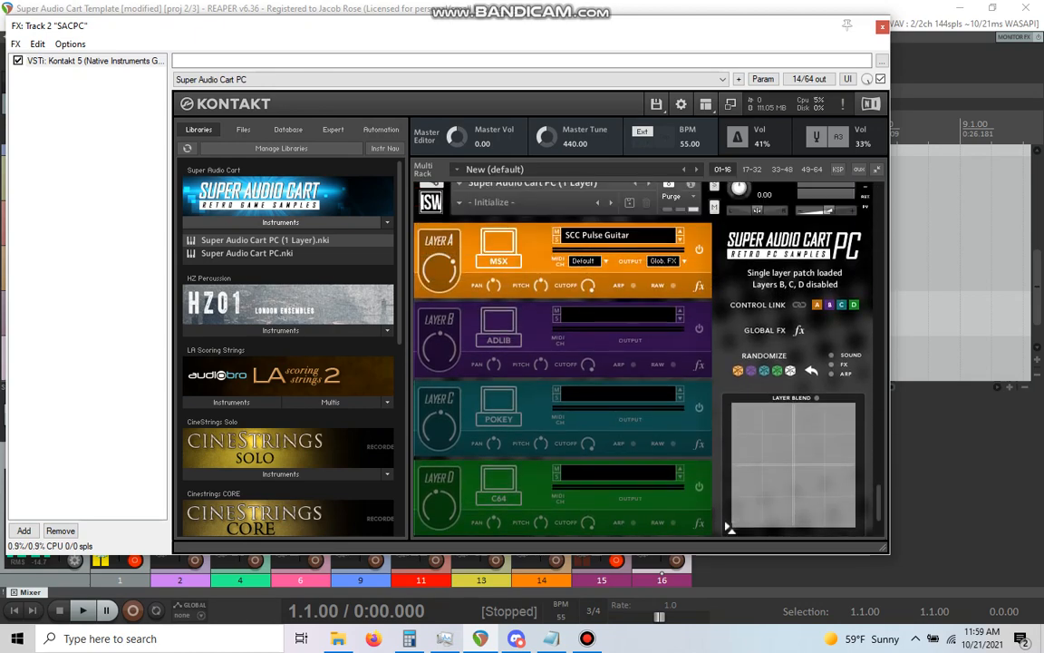
{"action": "left_click", "coordinate": [618, 236]}
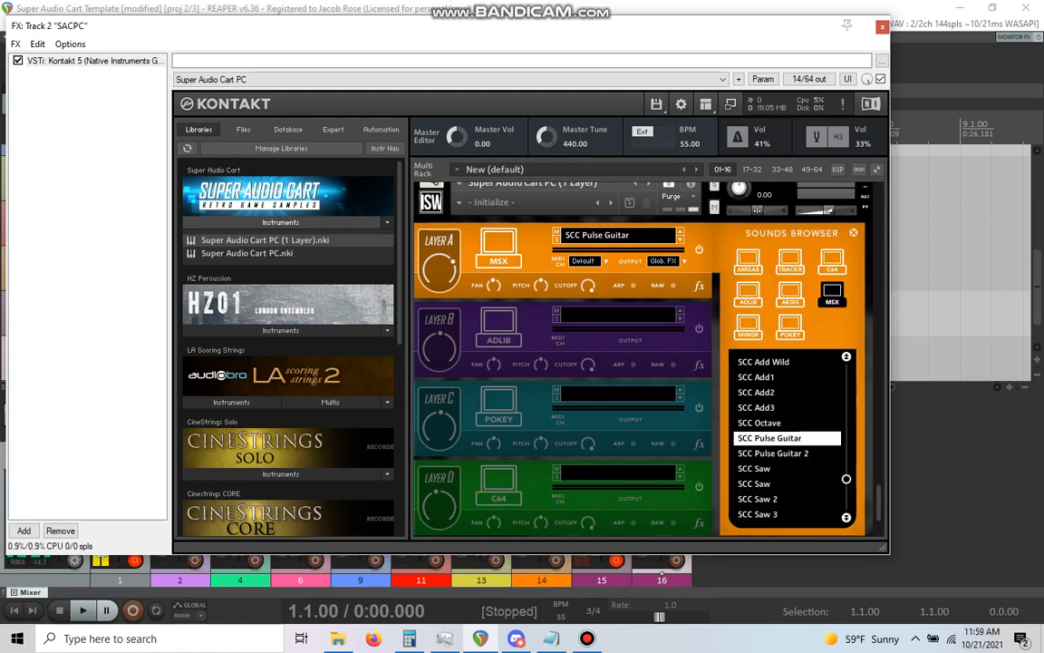
{"action": "left_click", "coordinate": [791, 326]}
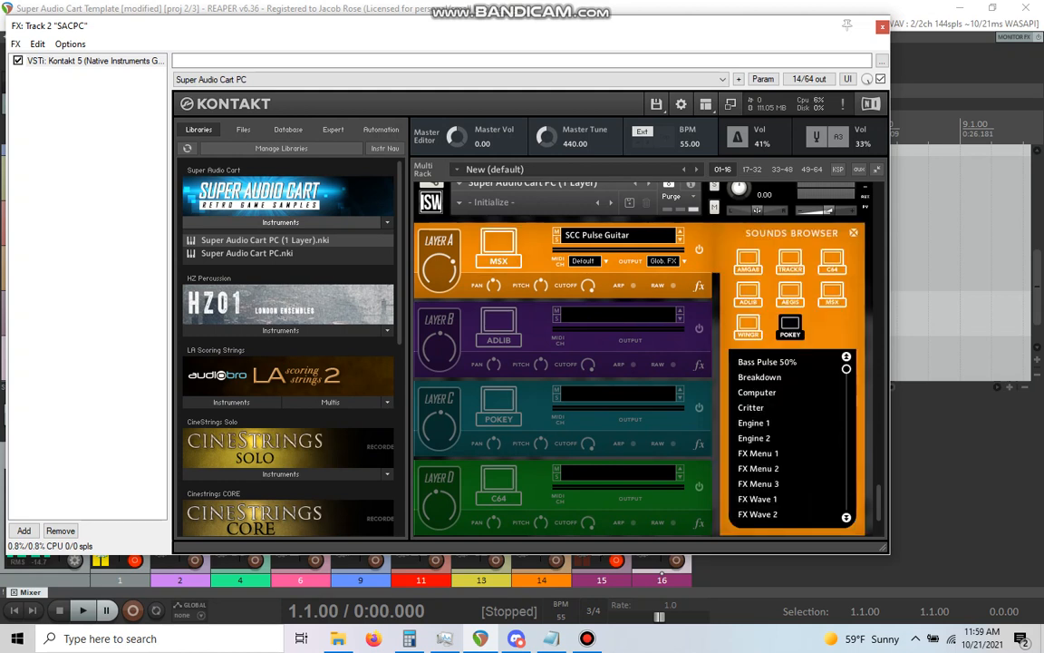
{"action": "left_click", "coordinate": [752, 407]}
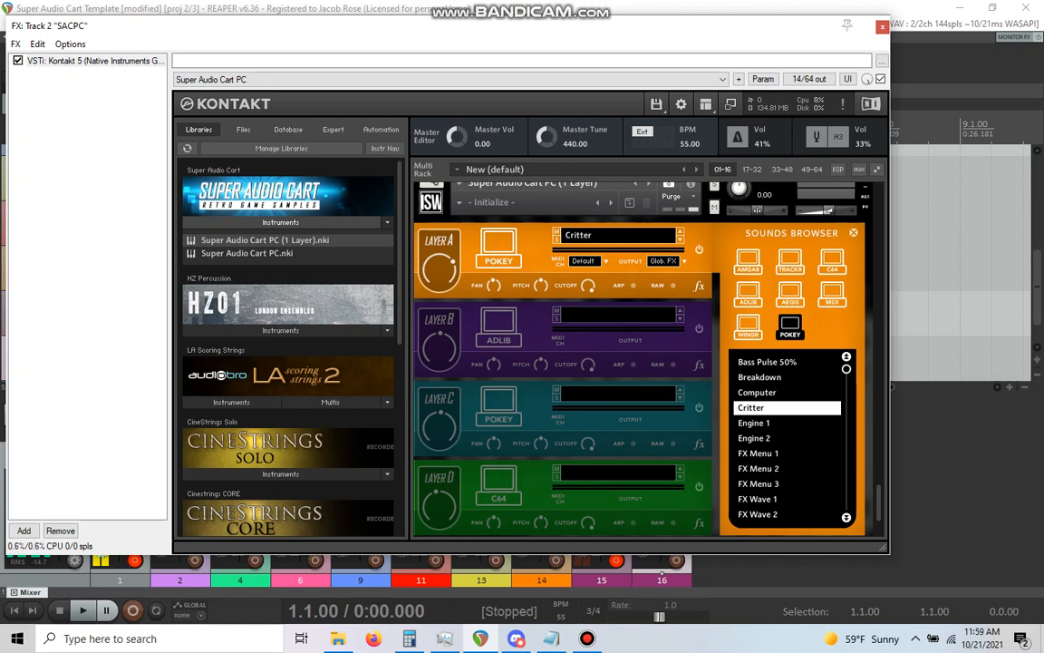
Step: Set the Critter layer to MIDI channel 7 and output st.7, check it against the other instruments, and close the SACPC effects window
{"action": "left_click", "coordinate": [588, 261]}
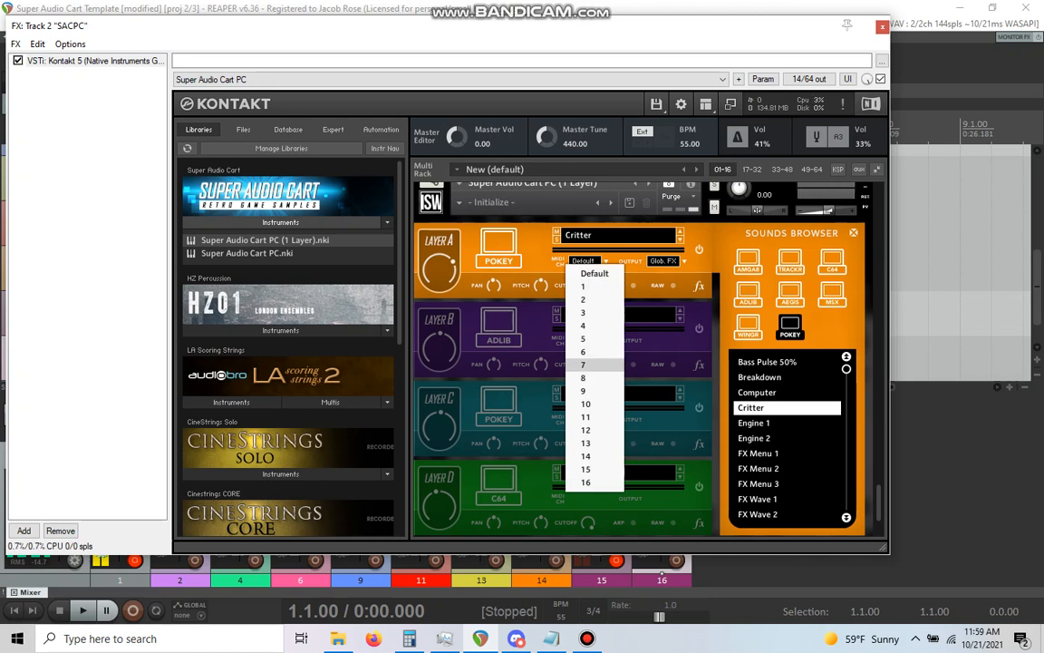
{"action": "left_click", "coordinate": [583, 365]}
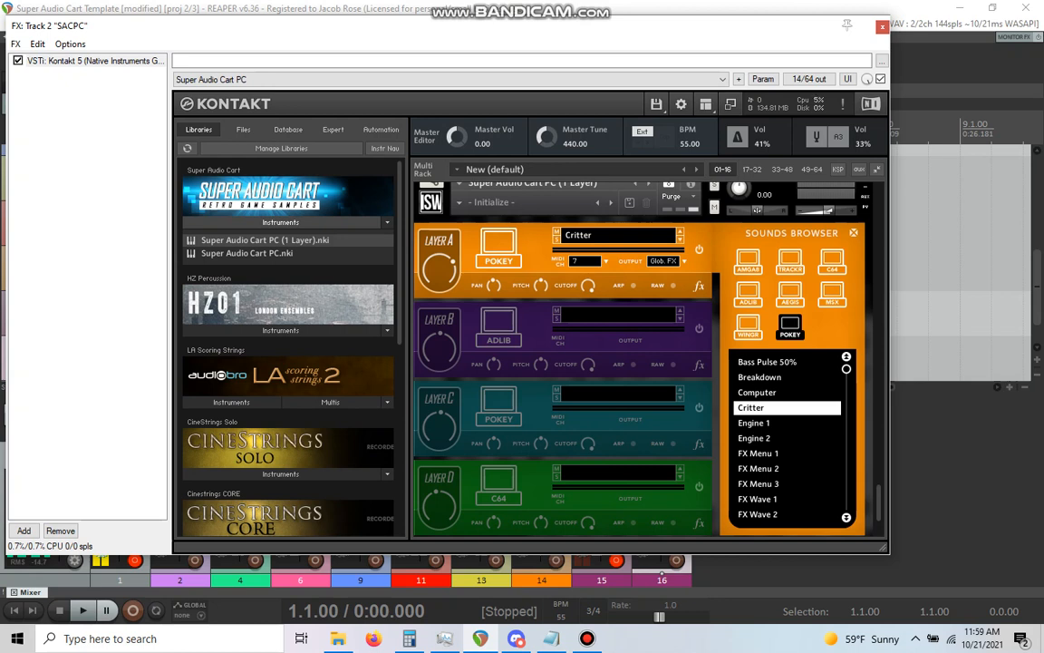
{"action": "left_click", "coordinate": [664, 261]}
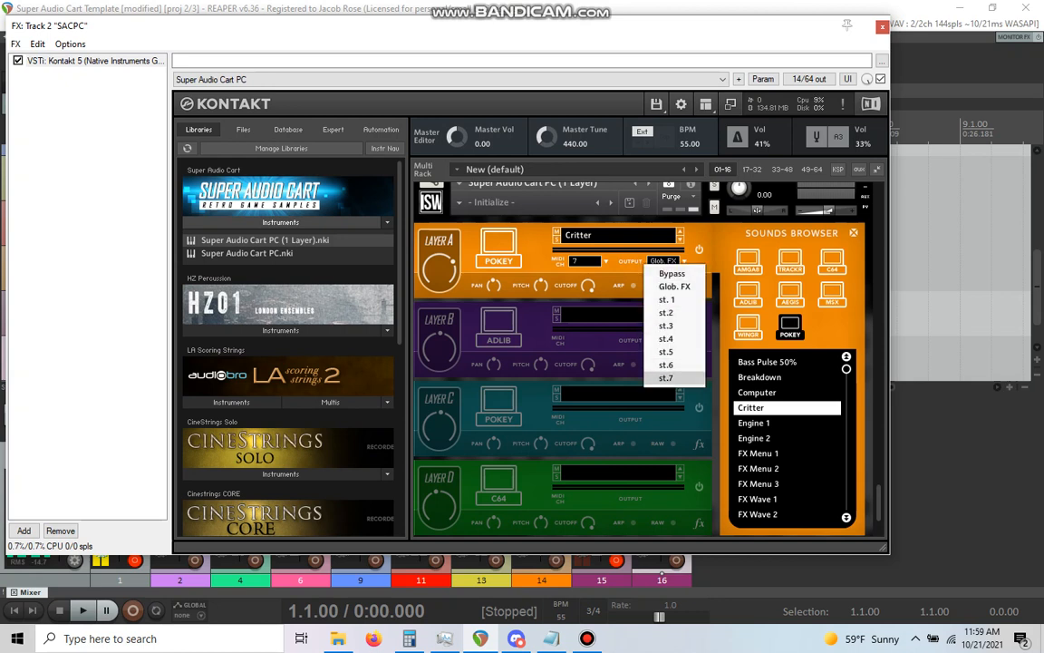
{"action": "left_click", "coordinate": [666, 377]}
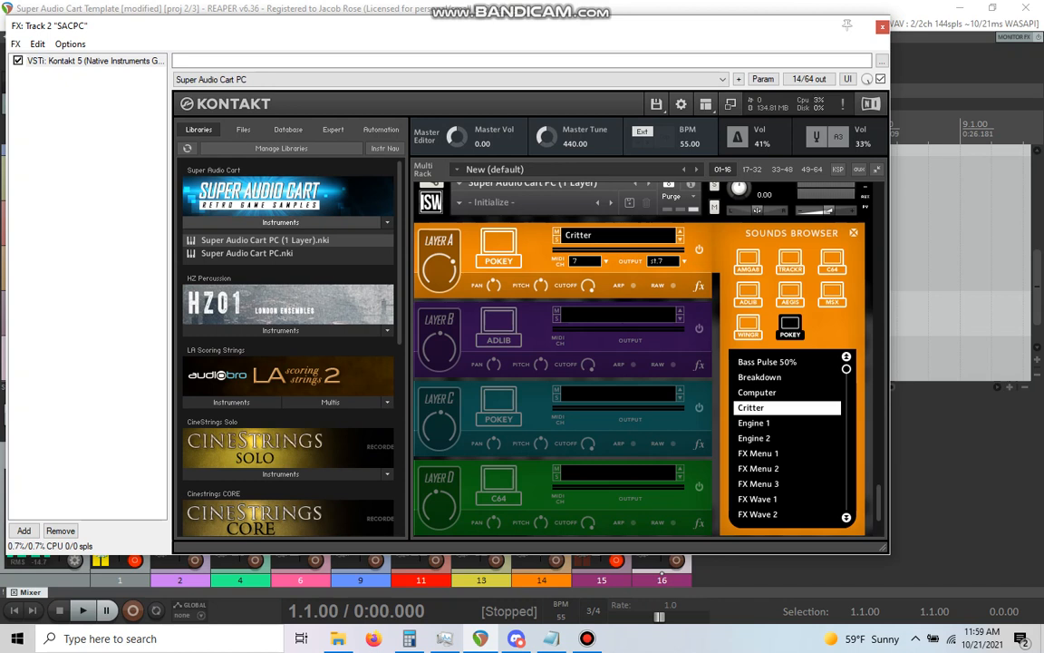
{"action": "scroll", "coordinate": [641, 359], "scroll_direction": "up", "scroll_amount": 9}
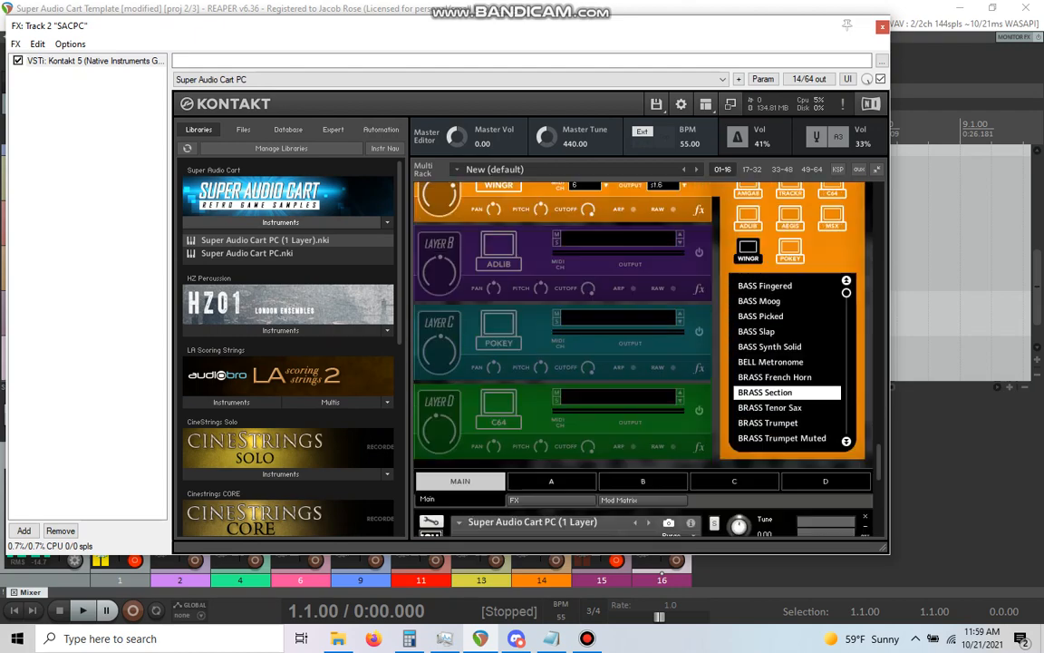
{"action": "scroll", "coordinate": [642, 359], "scroll_direction": "down", "scroll_amount": 7}
{"action": "scroll", "coordinate": [642, 359], "scroll_direction": "up", "scroll_amount": 15}
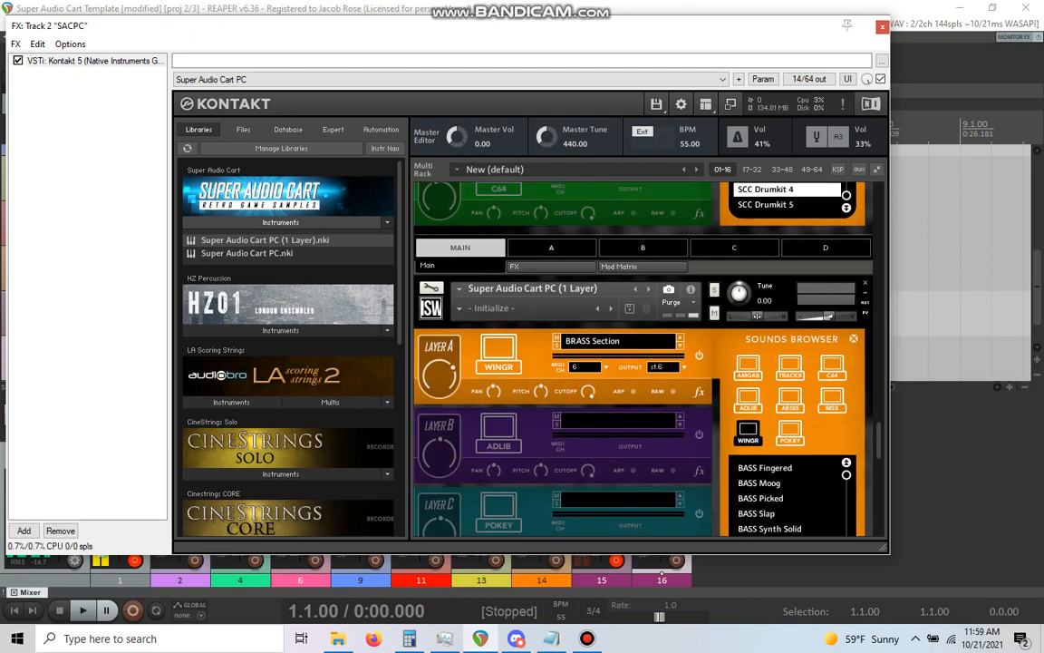
{"action": "scroll", "coordinate": [642, 359], "scroll_direction": "down", "scroll_amount": 12}
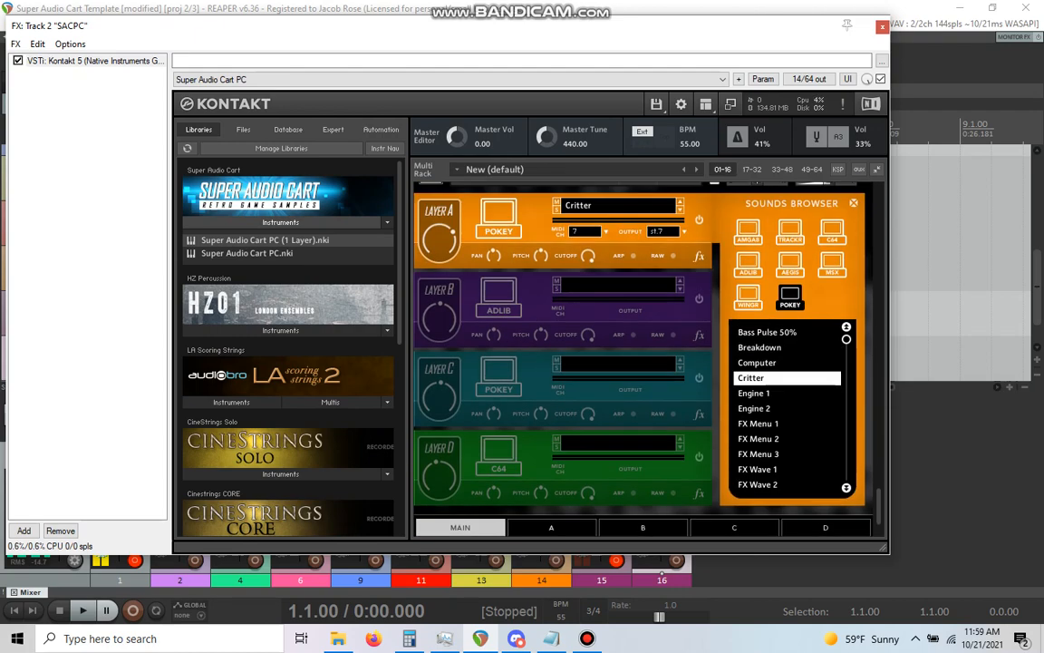
{"action": "scroll", "coordinate": [642, 359], "scroll_direction": "down", "scroll_amount": 2}
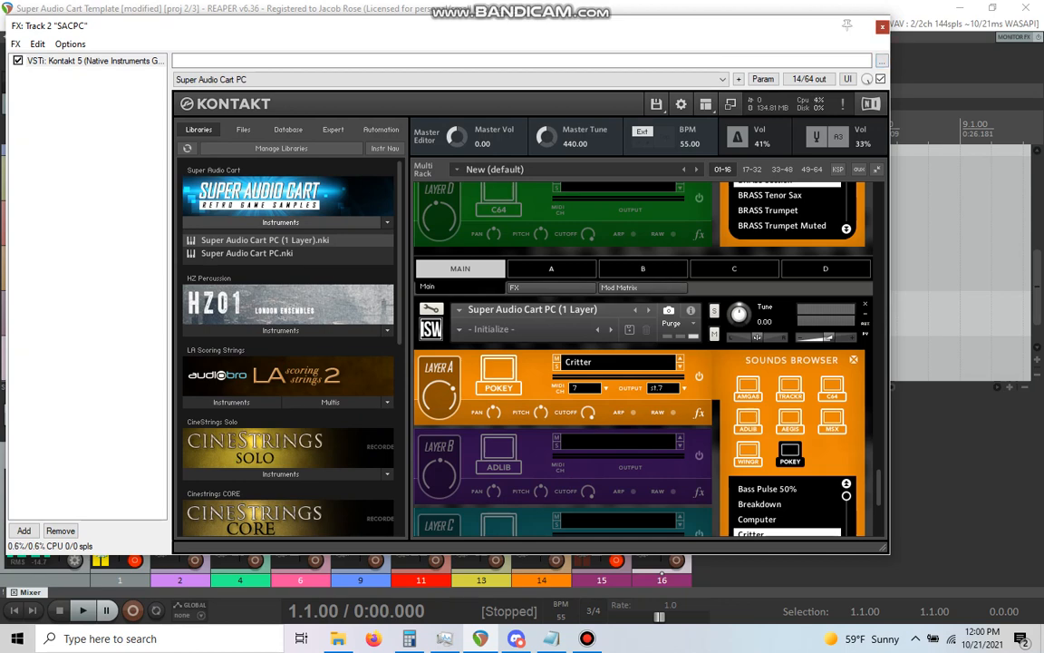
{"action": "left_click", "coordinate": [882, 27]}
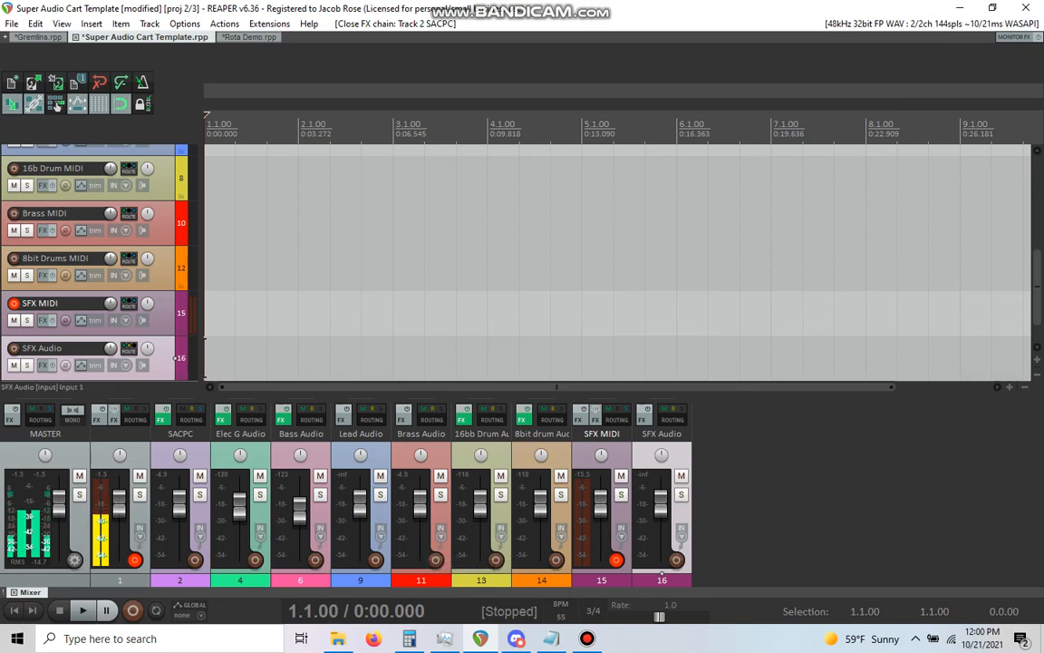
Step: In the SACPC track's routing, set the audio source of the send to SFX Audio to new stereo channels 15/16
{"action": "left_click", "coordinate": [191, 420]}
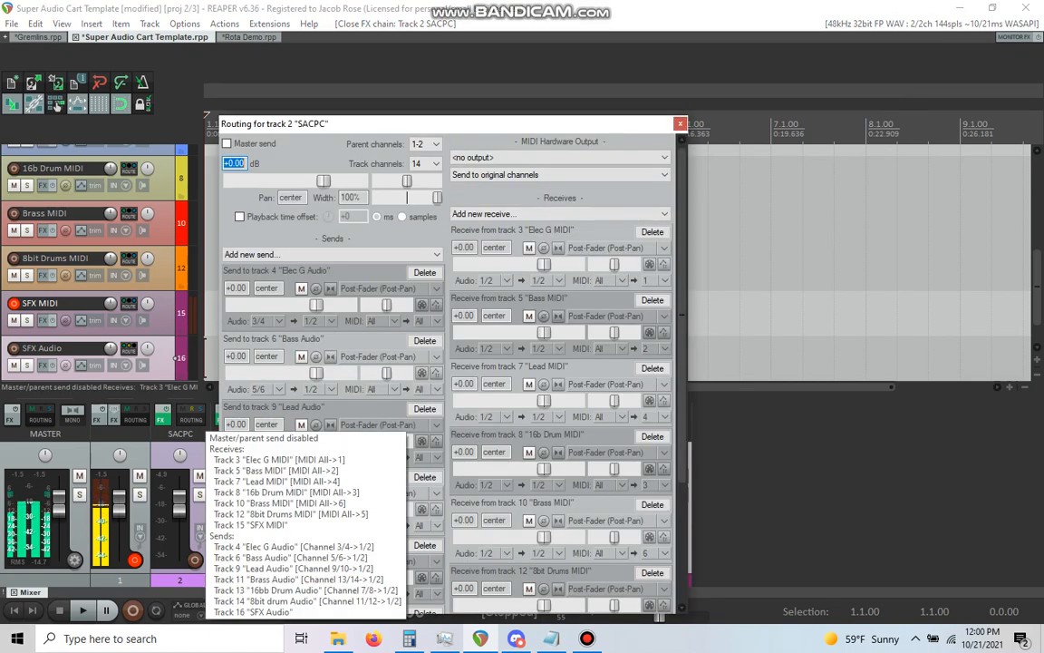
{"action": "mouse_move", "coordinate": [516, 638]}
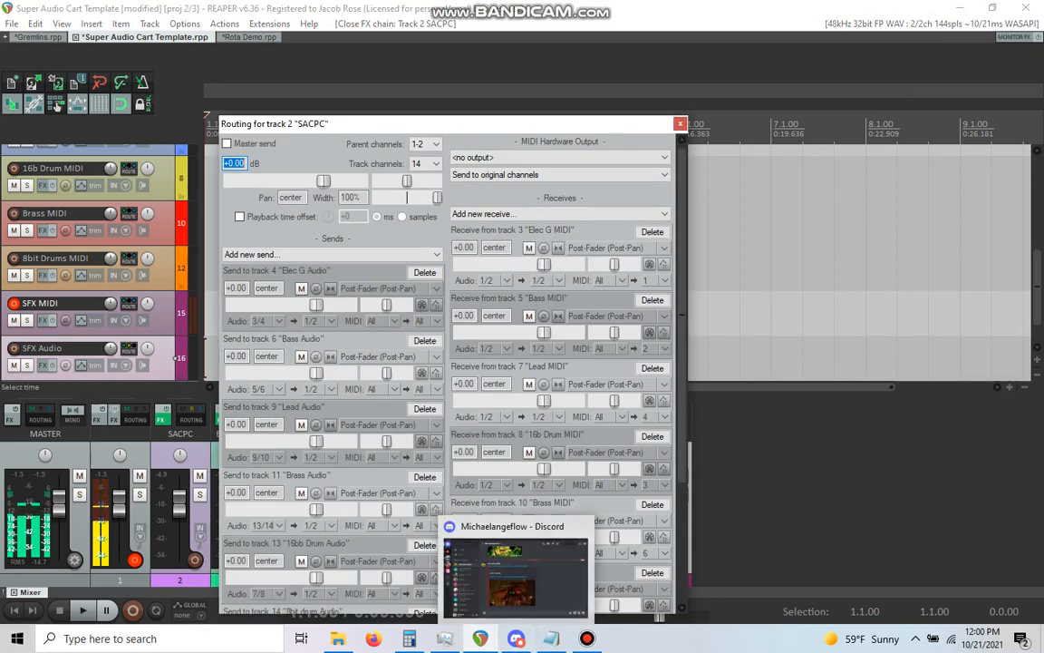
{"action": "scroll", "coordinate": [448, 362], "scroll_direction": "down", "scroll_amount": 5}
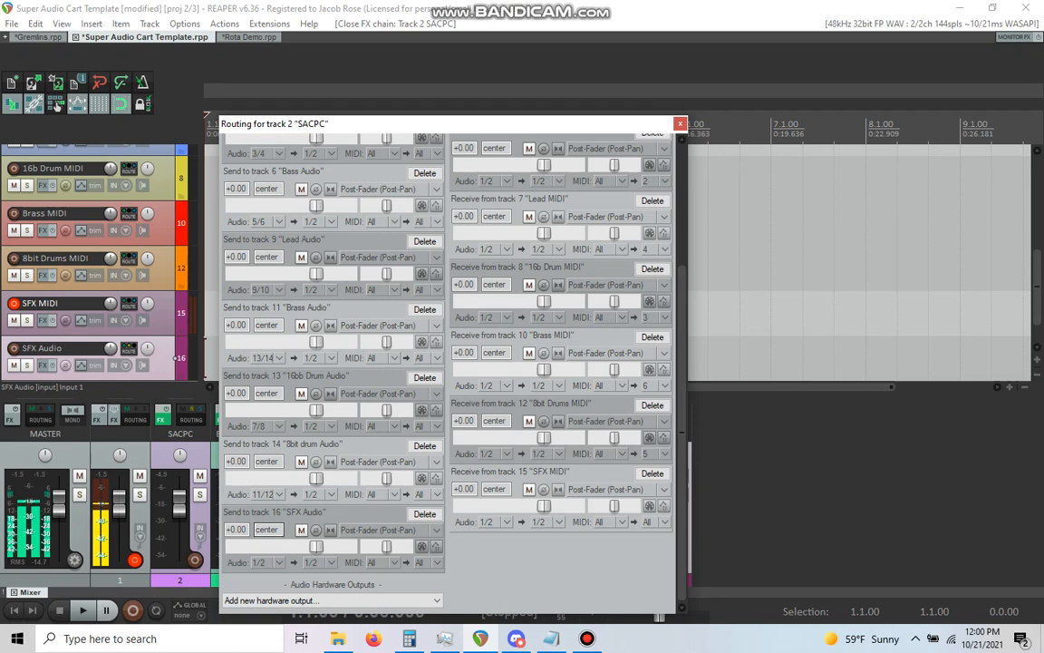
{"action": "left_click", "coordinate": [268, 563]}
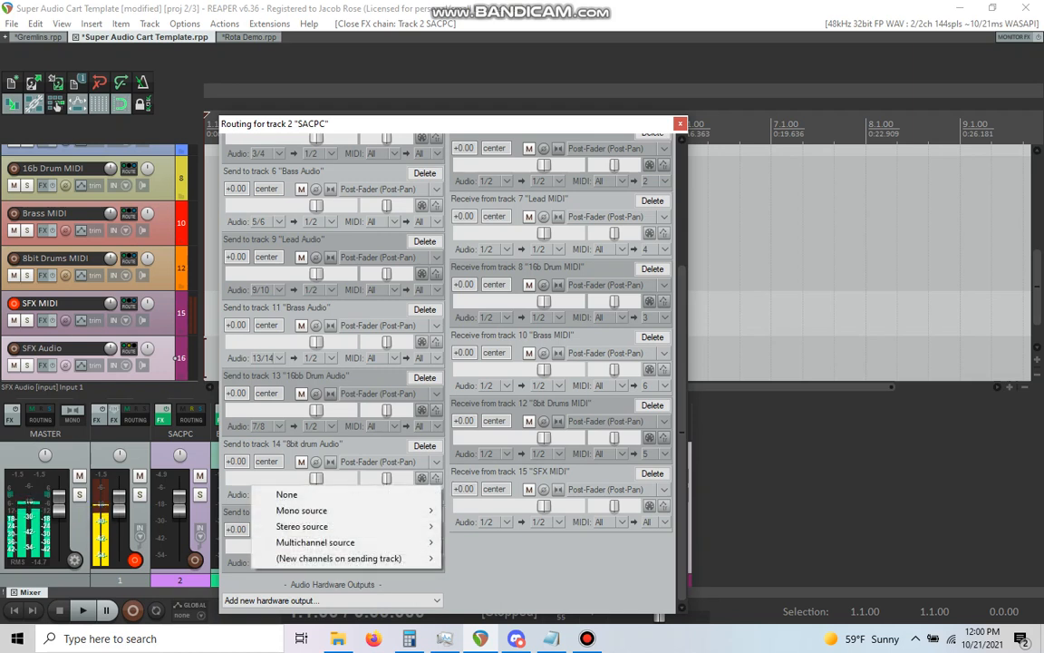
{"action": "mouse_move", "coordinate": [338, 559]}
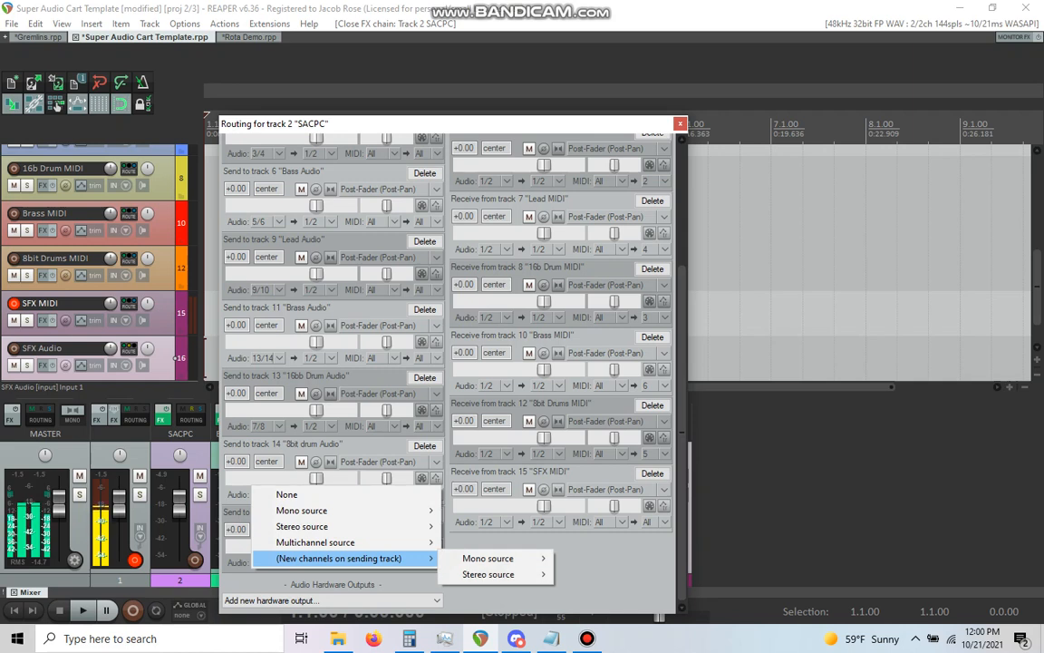
{"action": "mouse_move", "coordinate": [490, 574]}
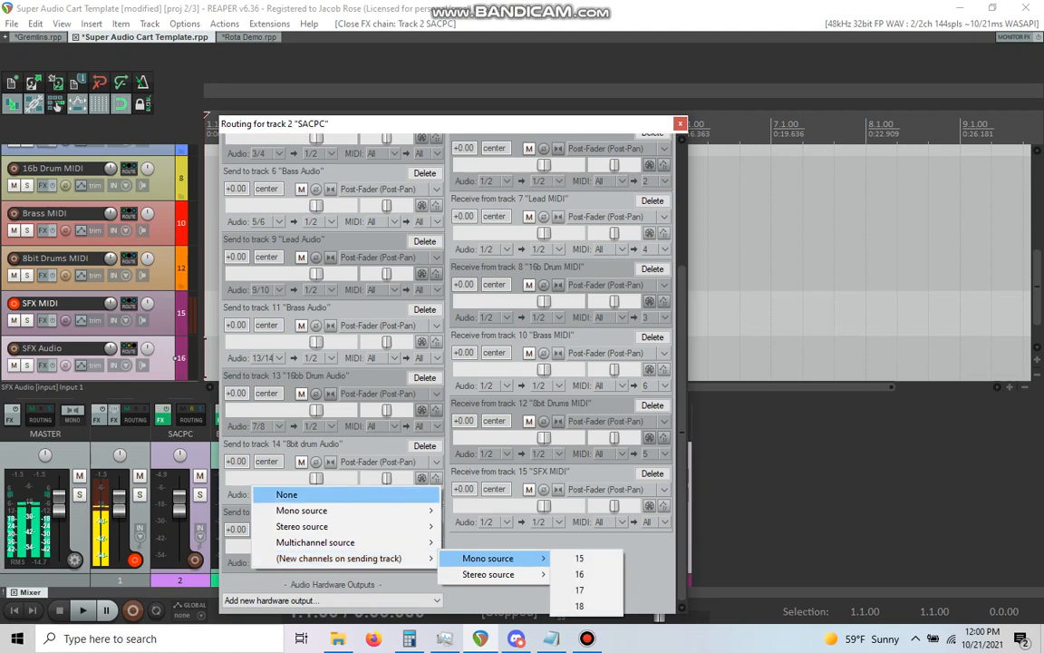
{"action": "mouse_move", "coordinate": [399, 557]}
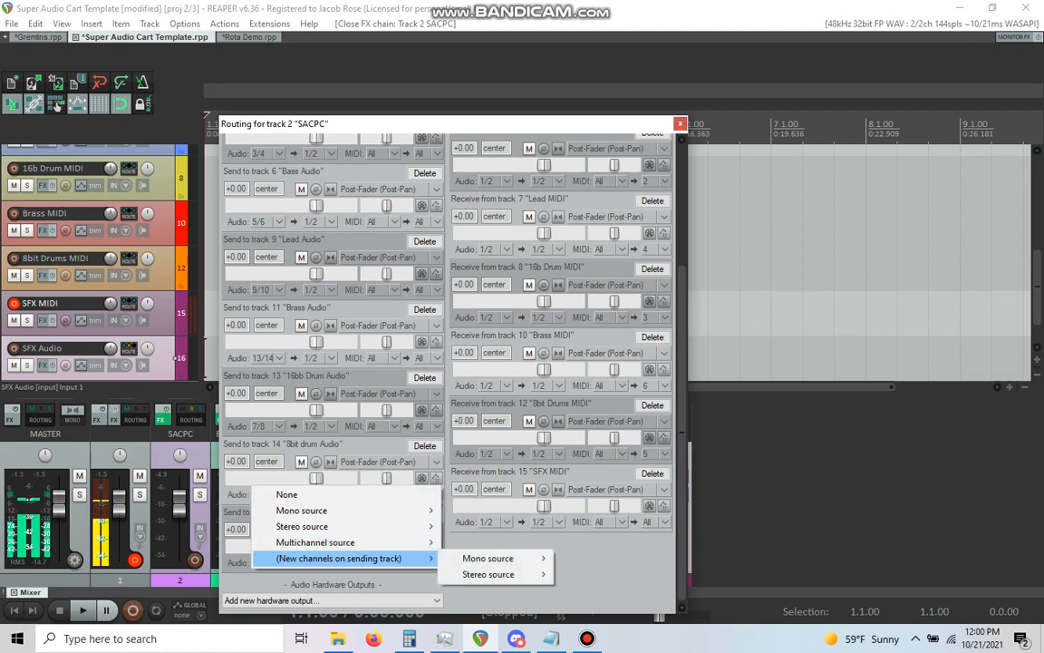
{"action": "left_click", "coordinate": [587, 573]}
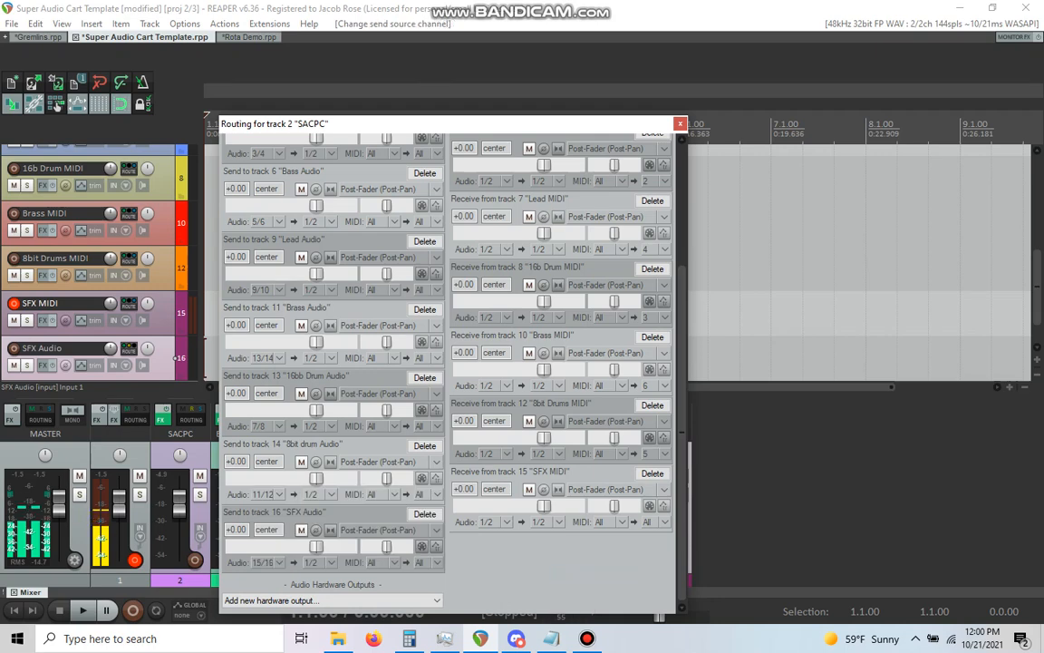
Step: Set the SFX MIDI receive on SACPC to send to MIDI channel 7, and close the routing window
{"action": "scroll", "coordinate": [445, 363], "scroll_direction": "up", "scroll_amount": 3}
{"action": "scroll", "coordinate": [444, 363], "scroll_direction": "up", "scroll_amount": 1}
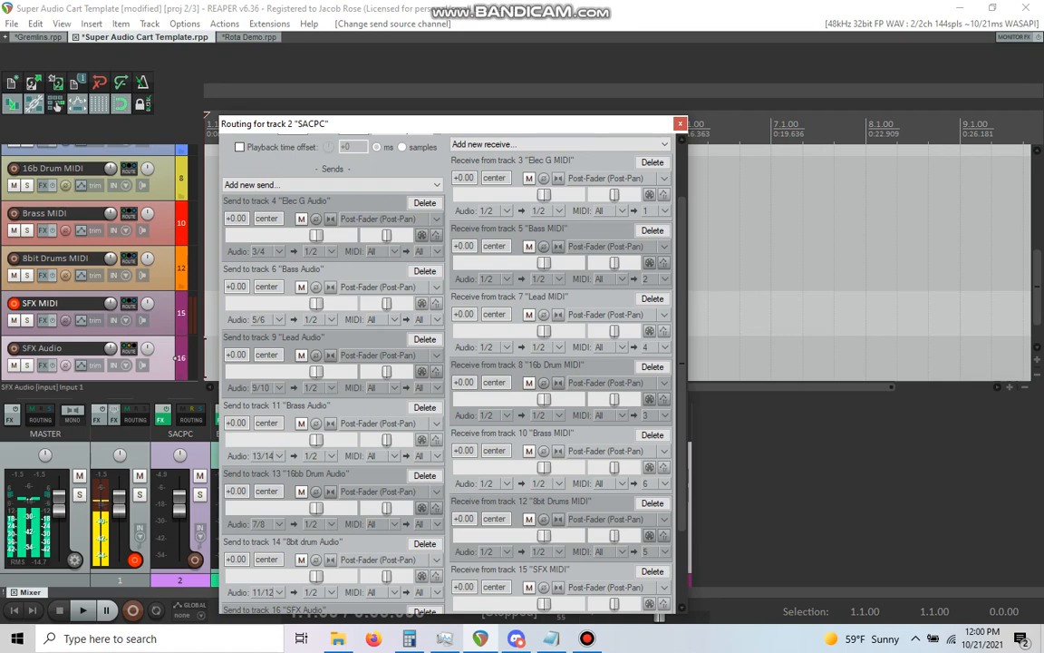
{"action": "scroll", "coordinate": [448, 363], "scroll_direction": "down", "scroll_amount": 3}
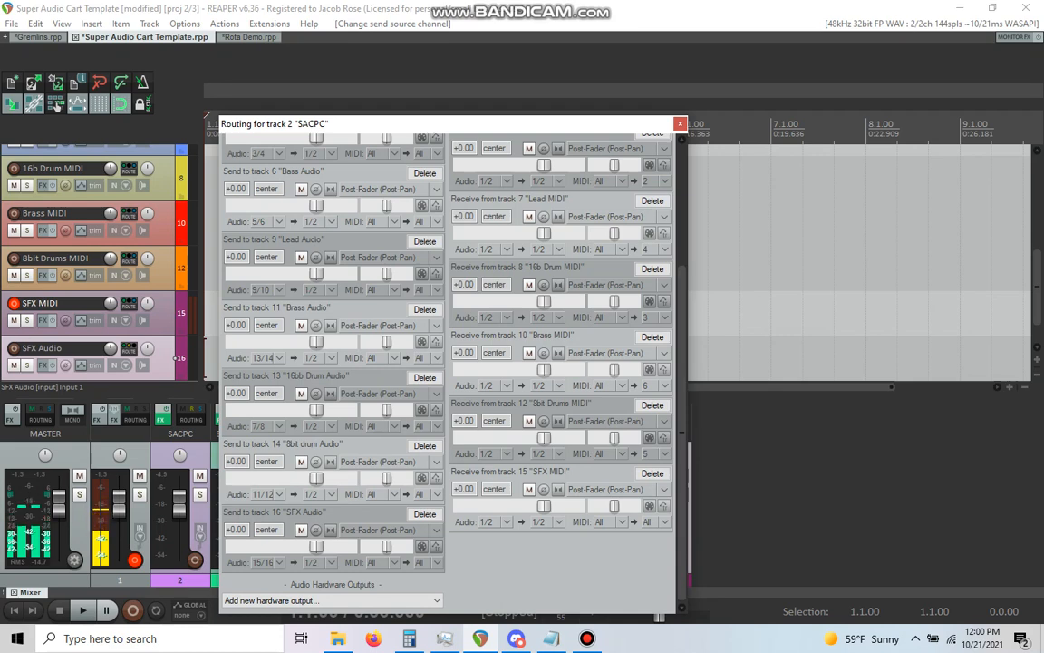
{"action": "left_click", "coordinate": [657, 523]}
{"action": "left_click", "coordinate": [669, 213]}
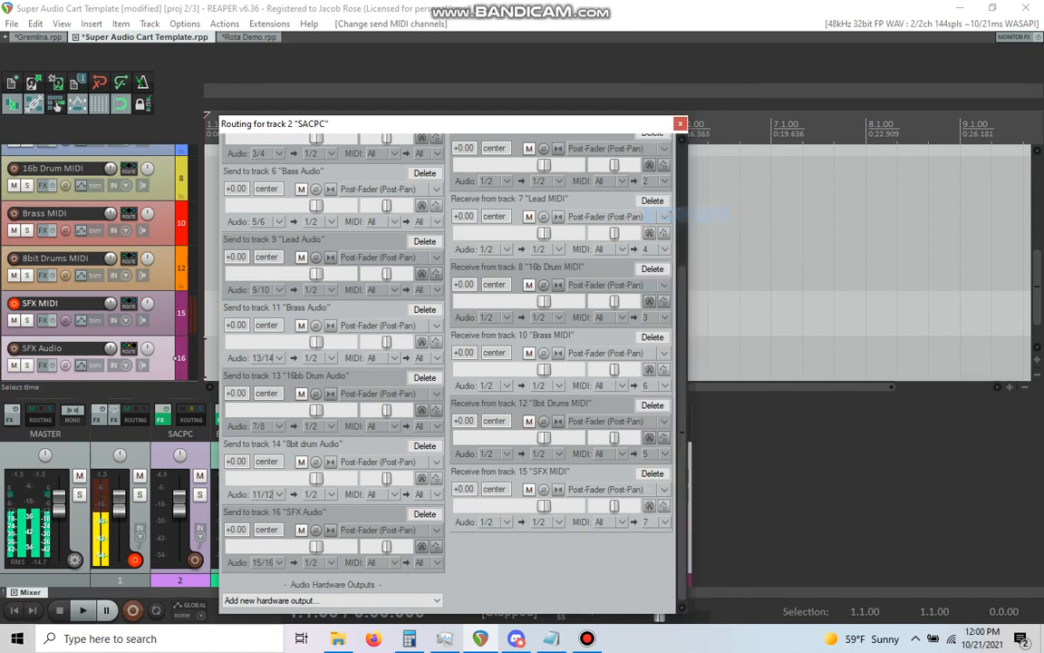
{"action": "key", "text": "Escape"}
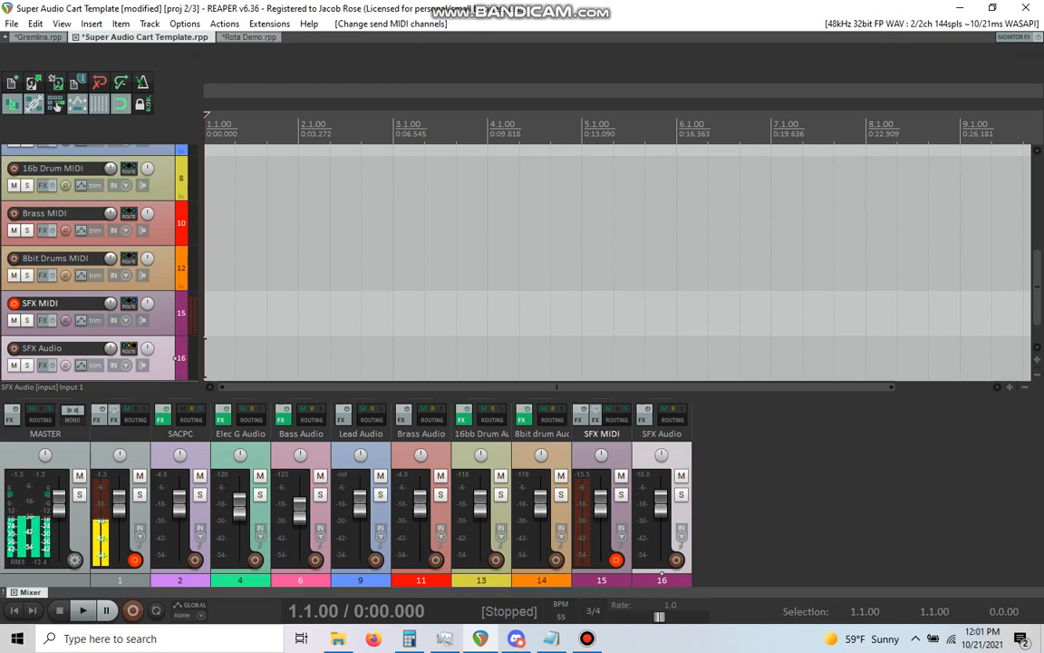
{"action": "left_click", "coordinate": [587, 638]}
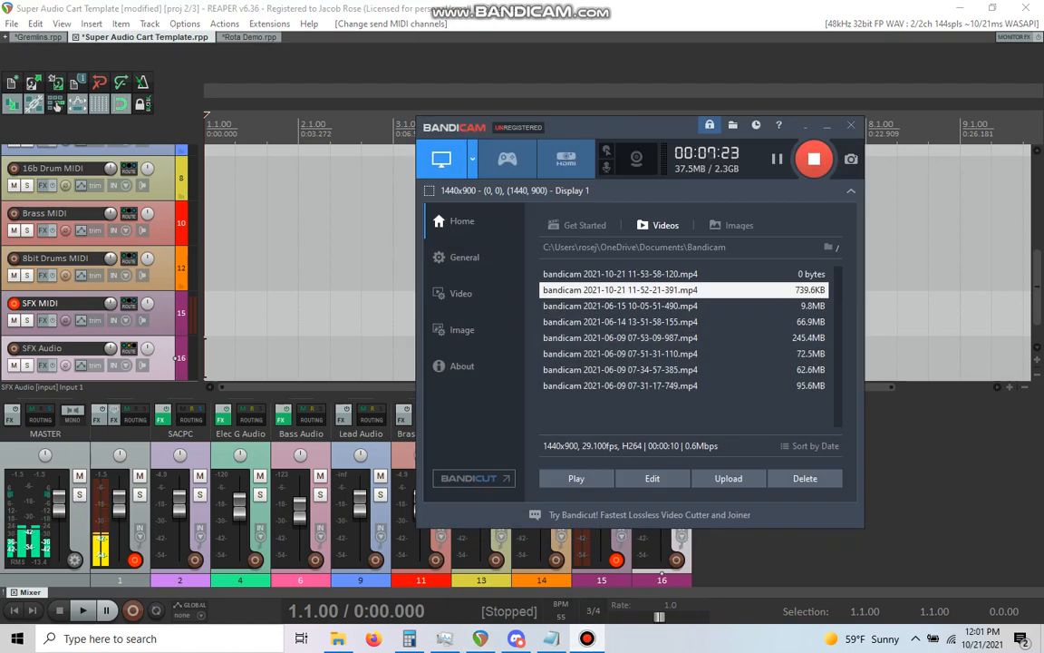